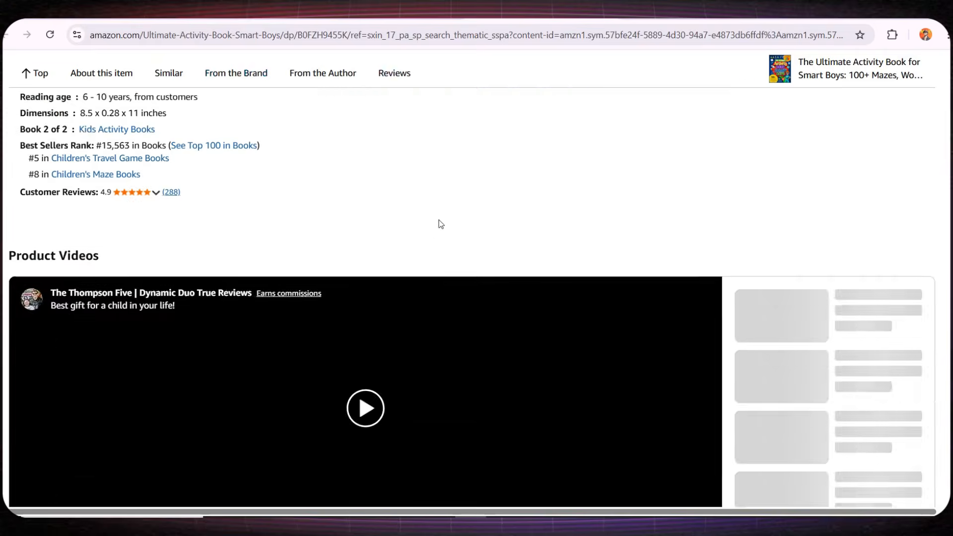
Browse the smart boys activity book's Amazon page with its related books, and the Etsy results for "kids printable".
scroll(423, 321, down, 1)
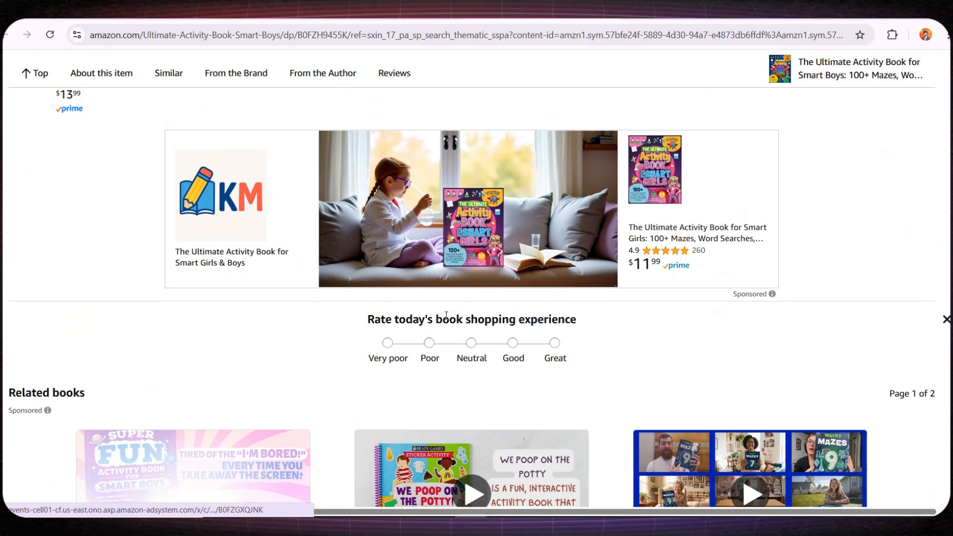
scroll(487, 219, down, 3)
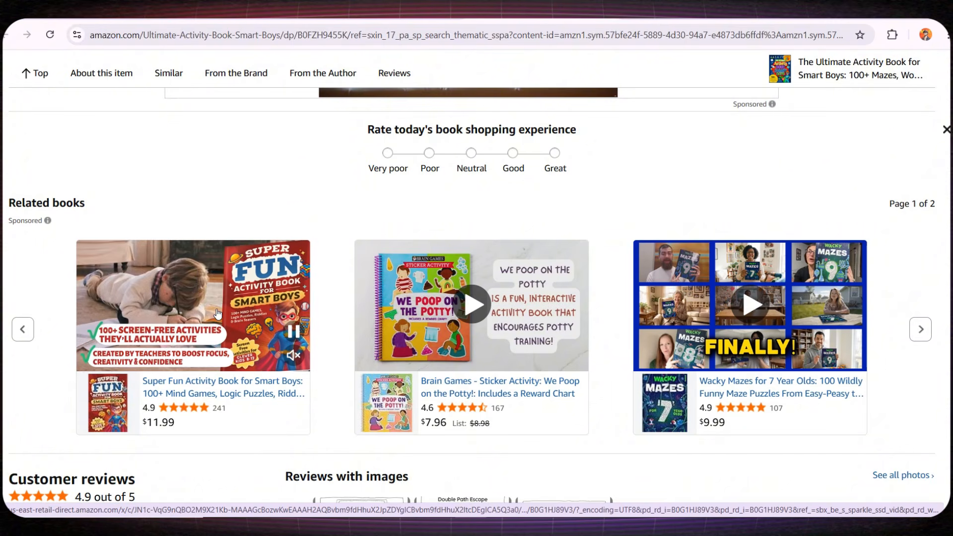
mouse_move(509, 308)
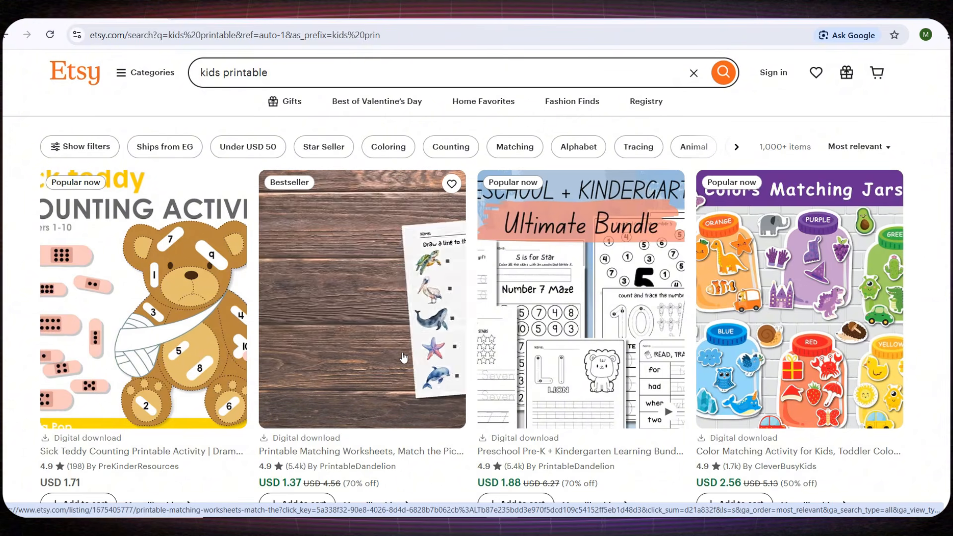
scroll(347, 318, down, 5)
scroll(348, 318, down, 7)
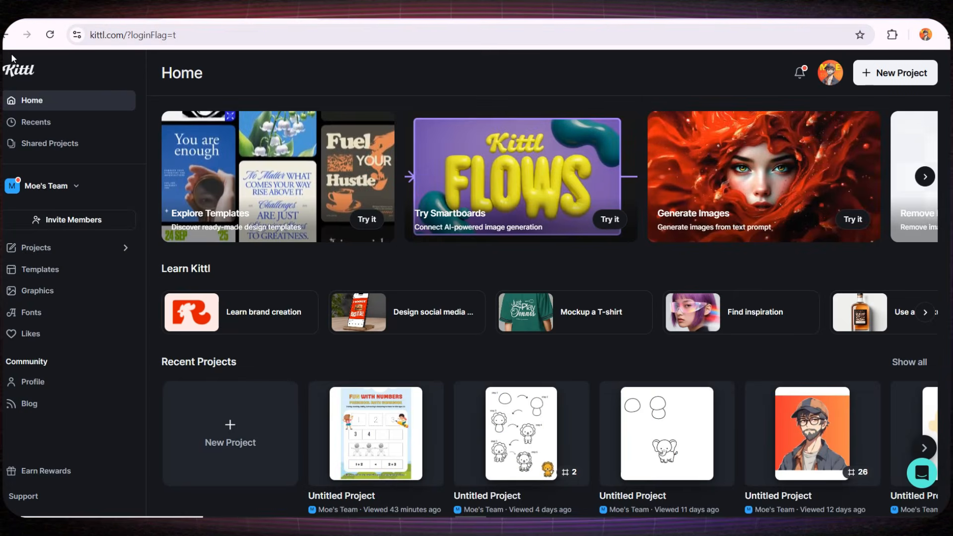
Create a new Kittl project with a 5000 × 5000 px artboard at 300 DPI.
click(225, 426)
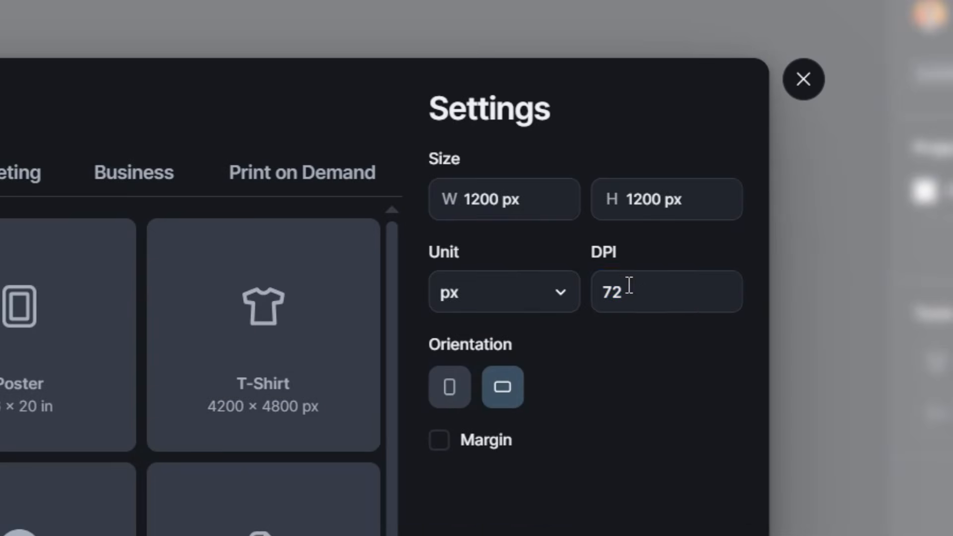
double_click(681, 198)
text(30)
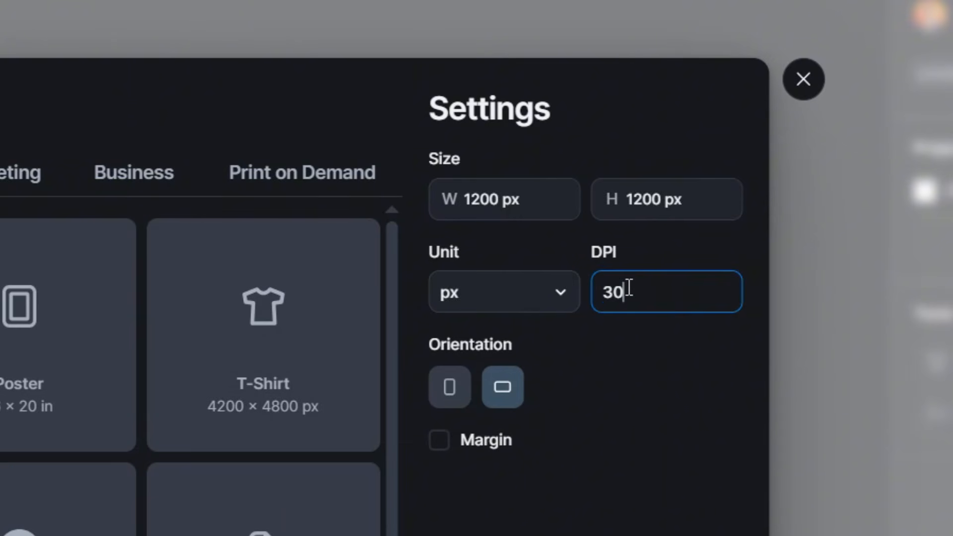
text(0)
key(Return)
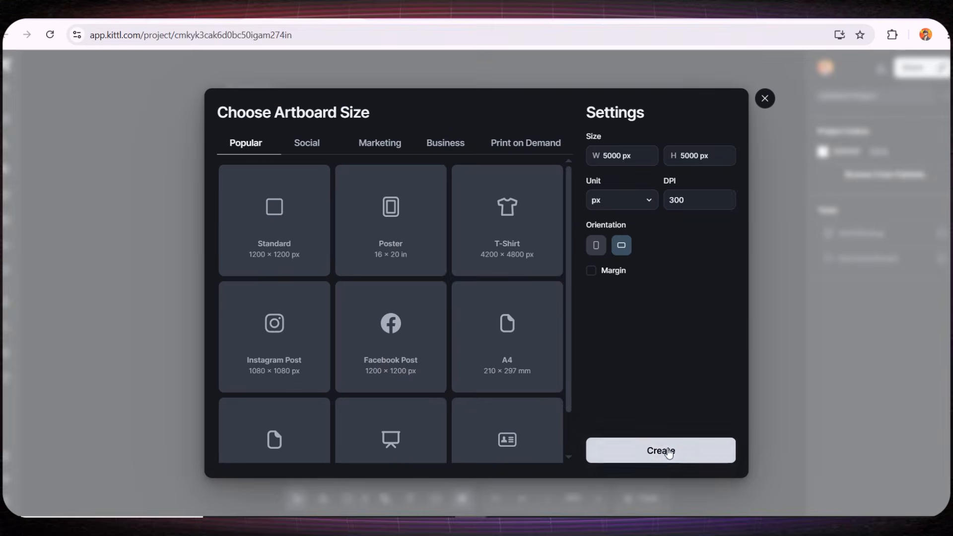
click(666, 451)
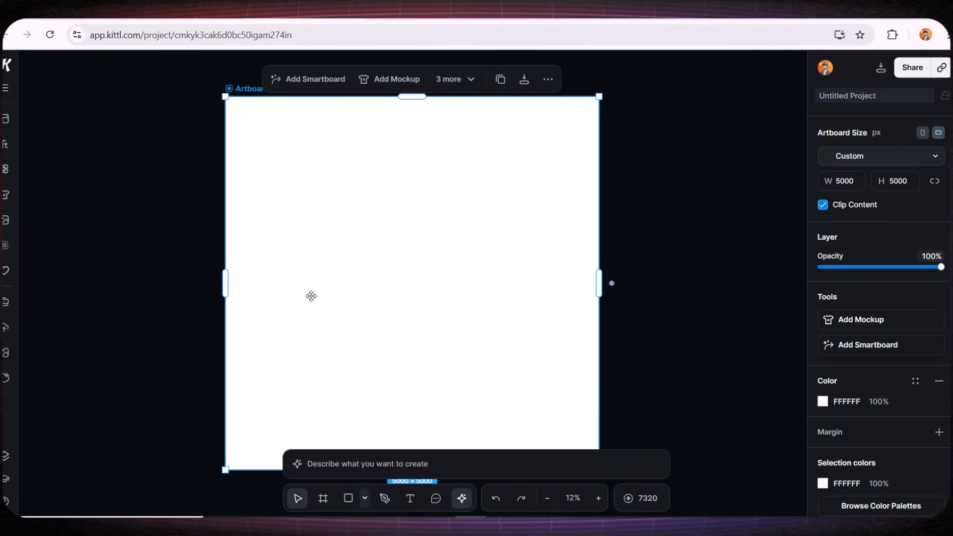
Widen the artboard to about 7622 px and shift it slightly on the canvas.
scroll(317, 300, down, 3)
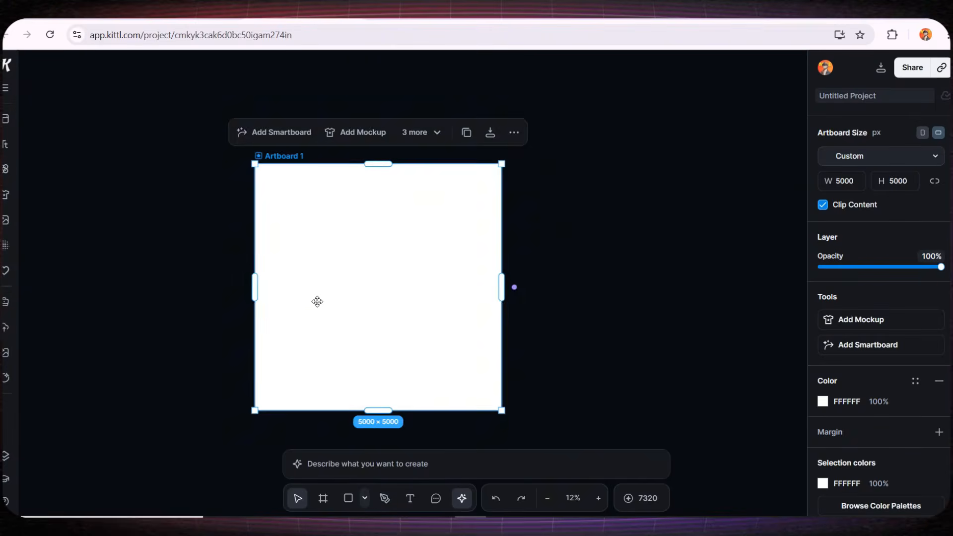
click(283, 293)
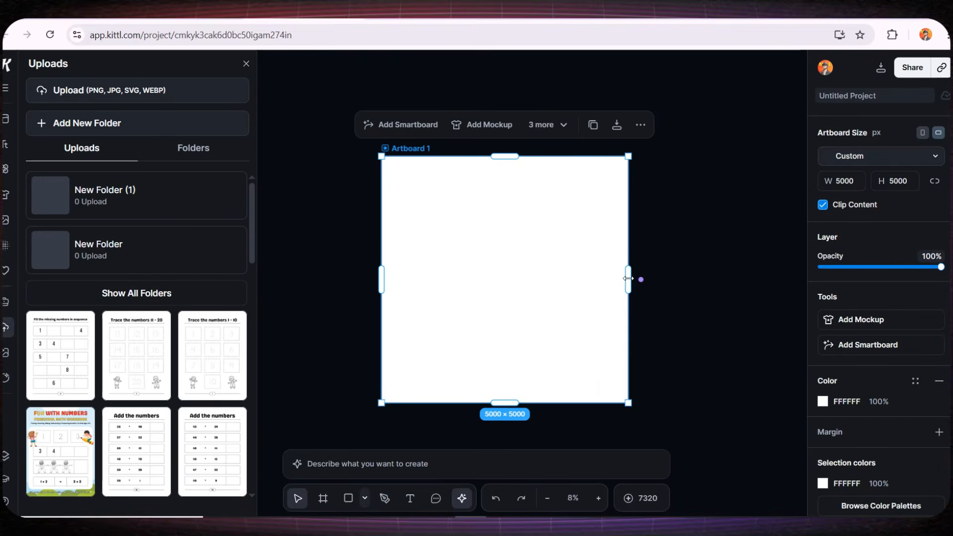
drag(628, 278, 734, 260)
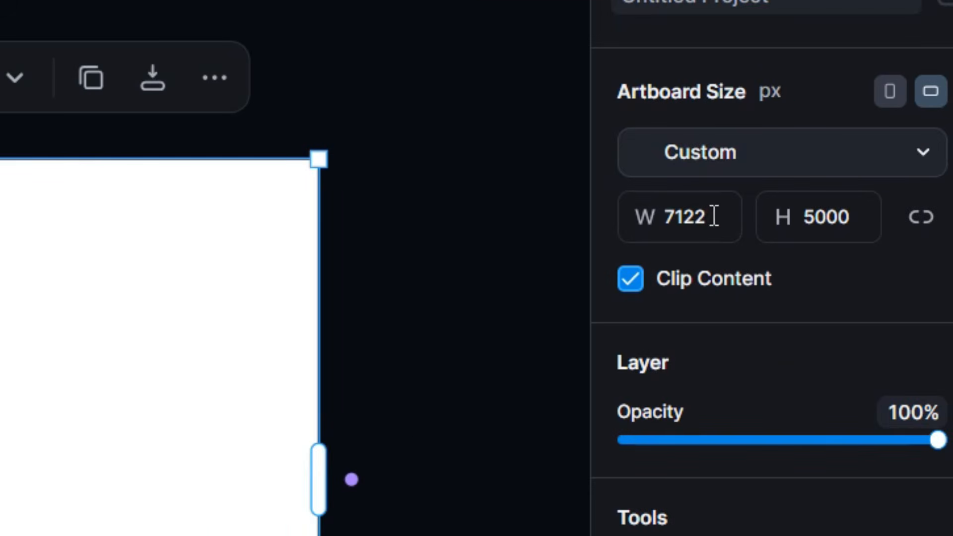
click(714, 217)
click(829, 215)
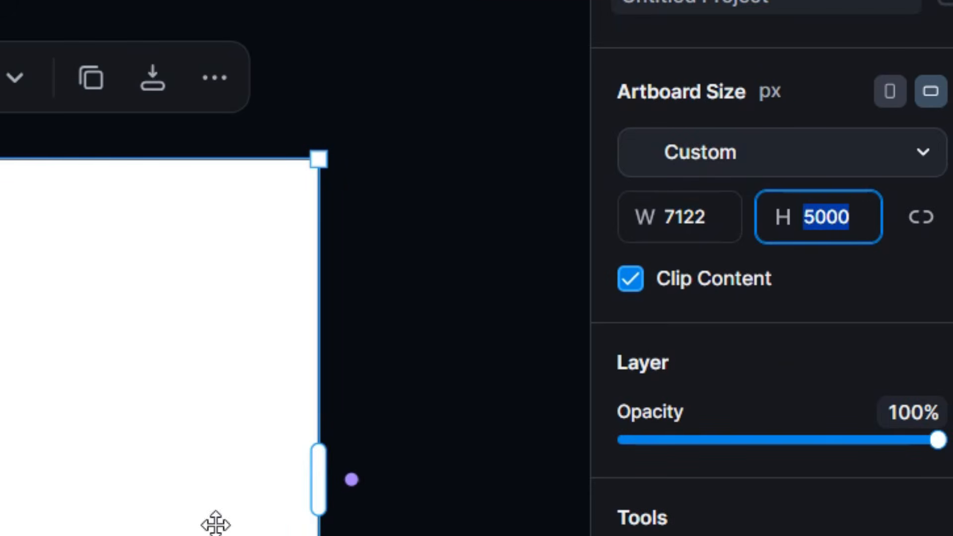
drag(317, 479, 383, 469)
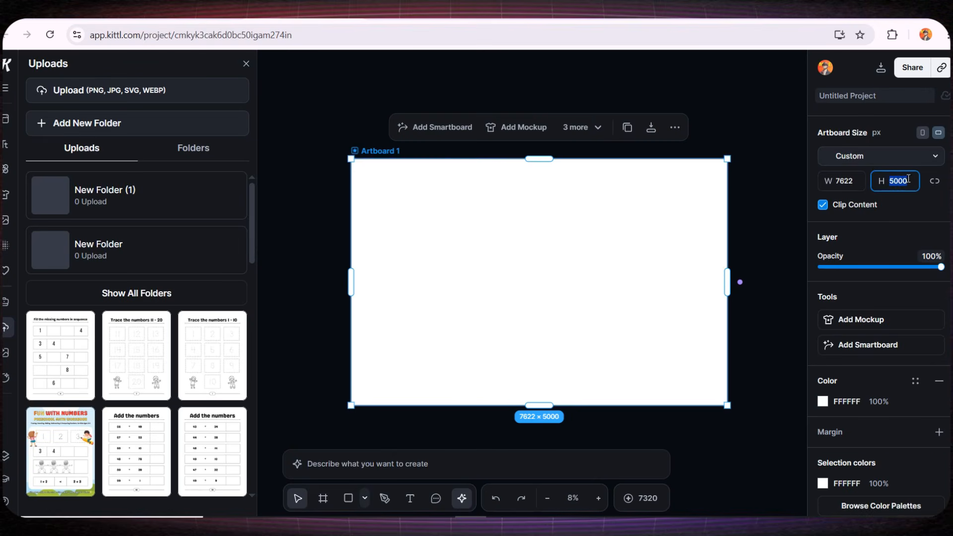
click(715, 227)
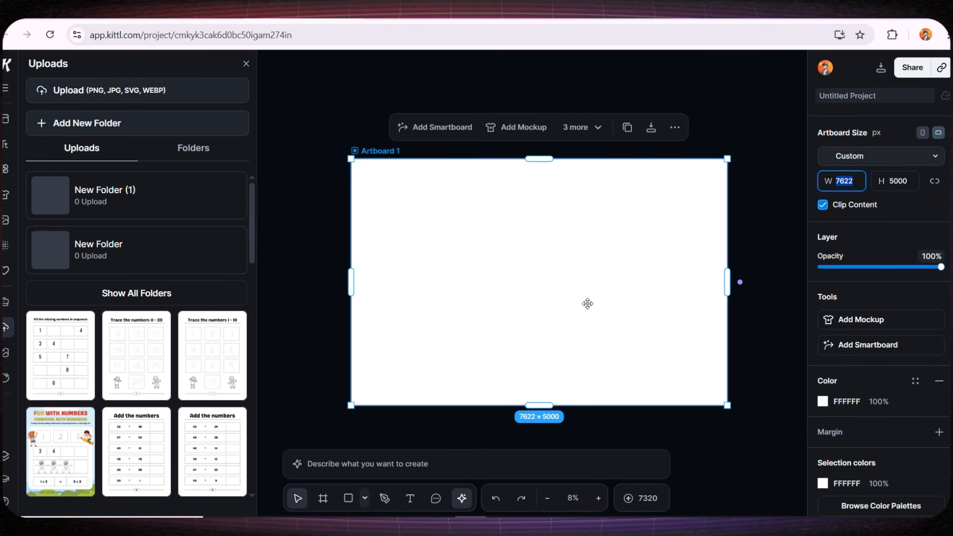
drag(561, 296, 516, 303)
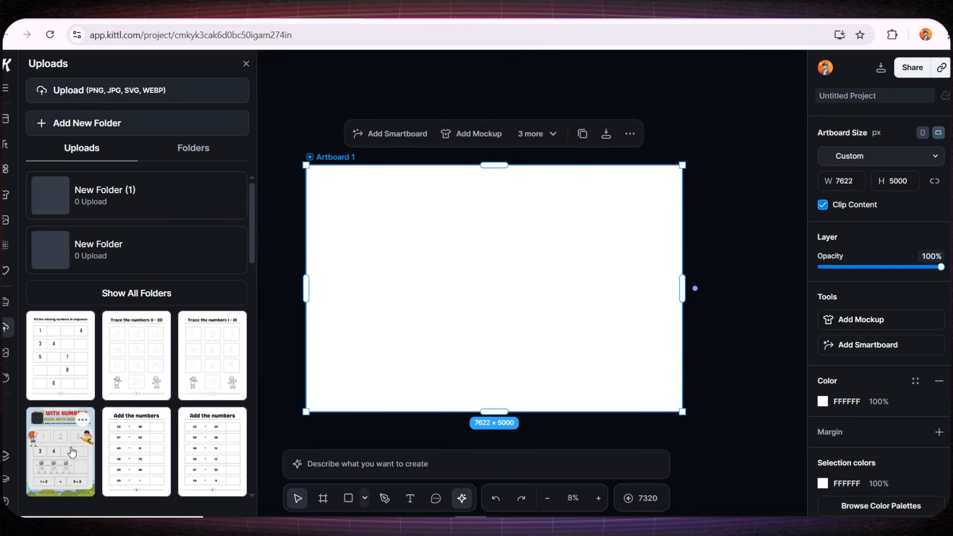
Place the uploaded "Fun with Numbers" workbook cover on the artboard and close the uploads.
drag(60, 452, 436, 295)
scroll(403, 292, up, 3)
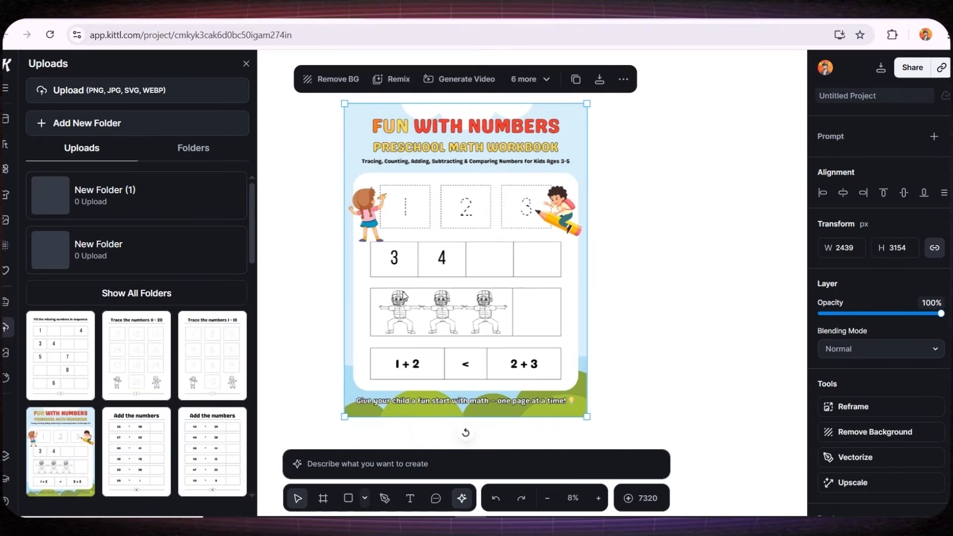
scroll(402, 229, down, 2)
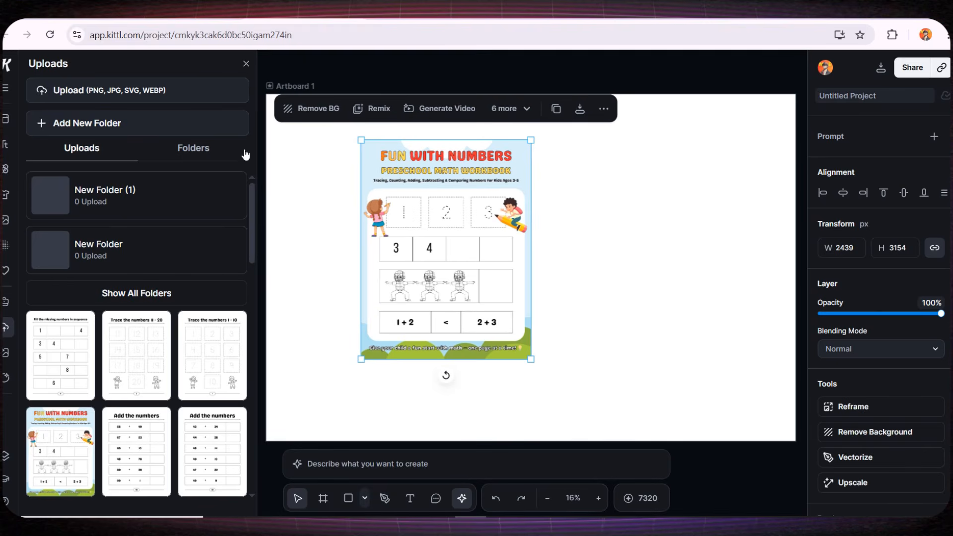
click(247, 63)
scroll(547, 320, up, 1)
scroll(548, 320, down, 1)
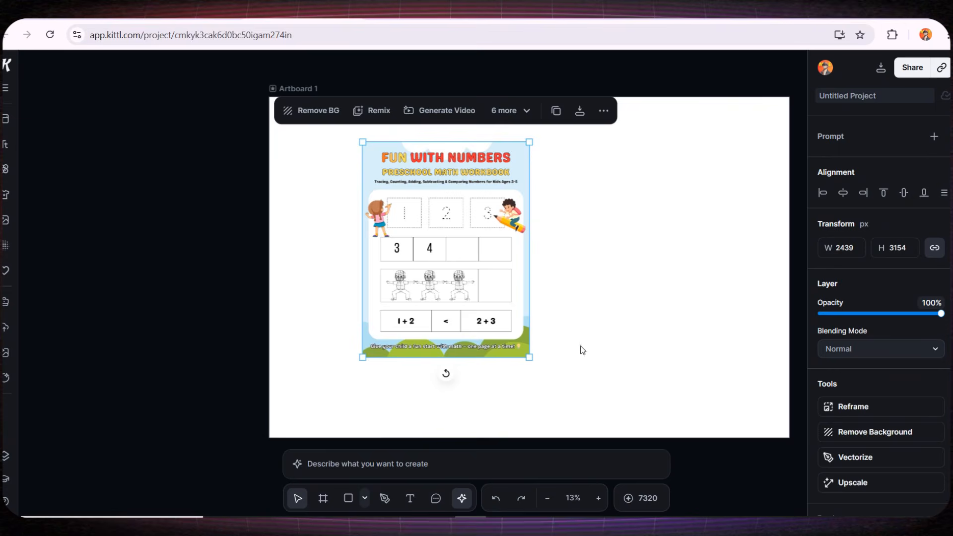
Enlarge the workbook cover to fill most of the artboard's height, centre it, and deselect it.
drag(582, 349, 477, 341)
drag(328, 286, 413, 302)
drag(508, 370, 564, 443)
drag(455, 376, 423, 339)
scroll(540, 339, down, 3)
click(430, 311)
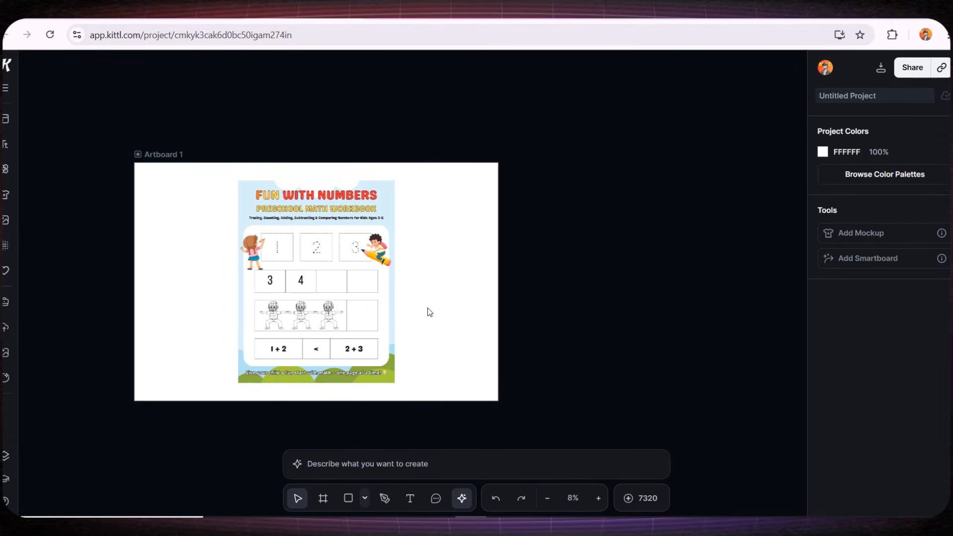
Connect a mockup to the artboard containing the workbook cover.
click(162, 155)
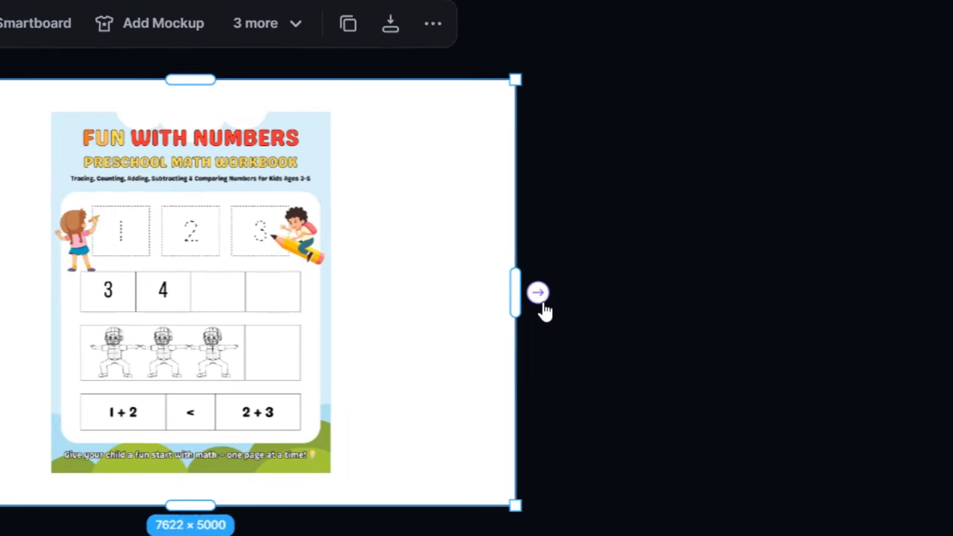
click(544, 305)
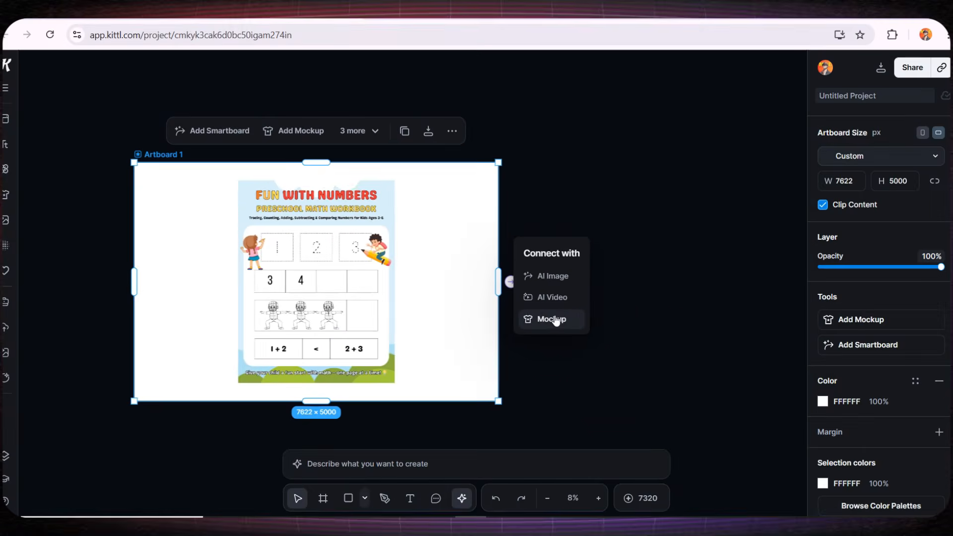
click(627, 364)
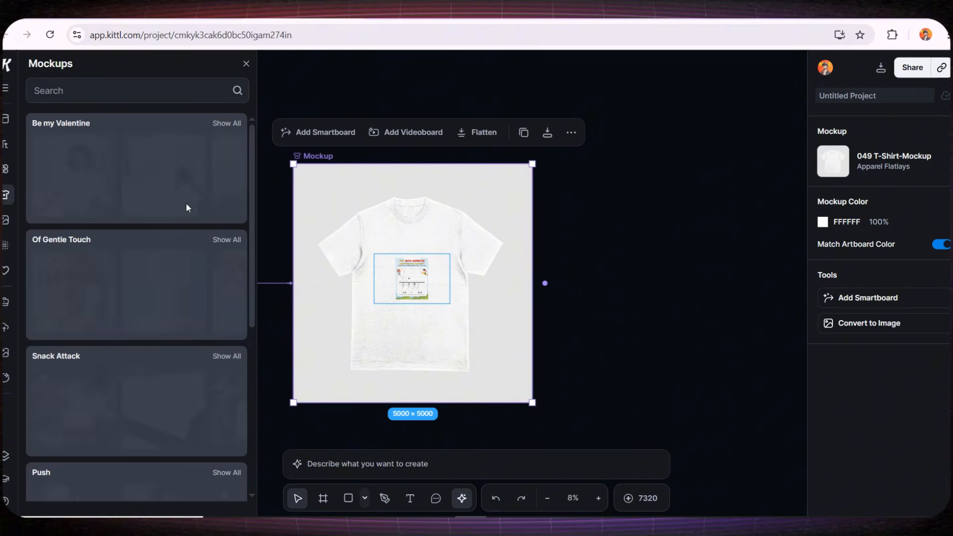
Search the mockups for "book cover", apply the 005 Magazines mockup, and enlarge and position the design to cover the book's front.
click(94, 93)
text(book)
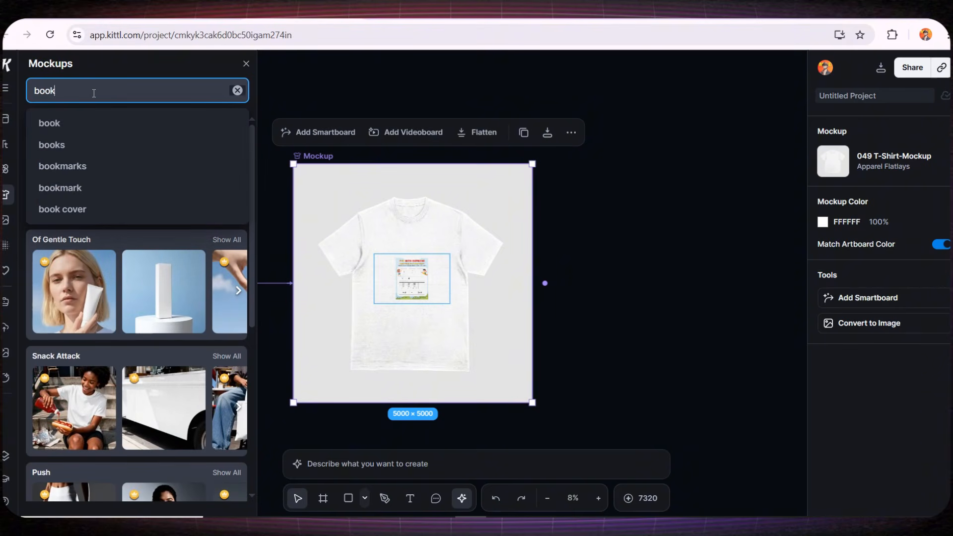
text( cover)
key(Return)
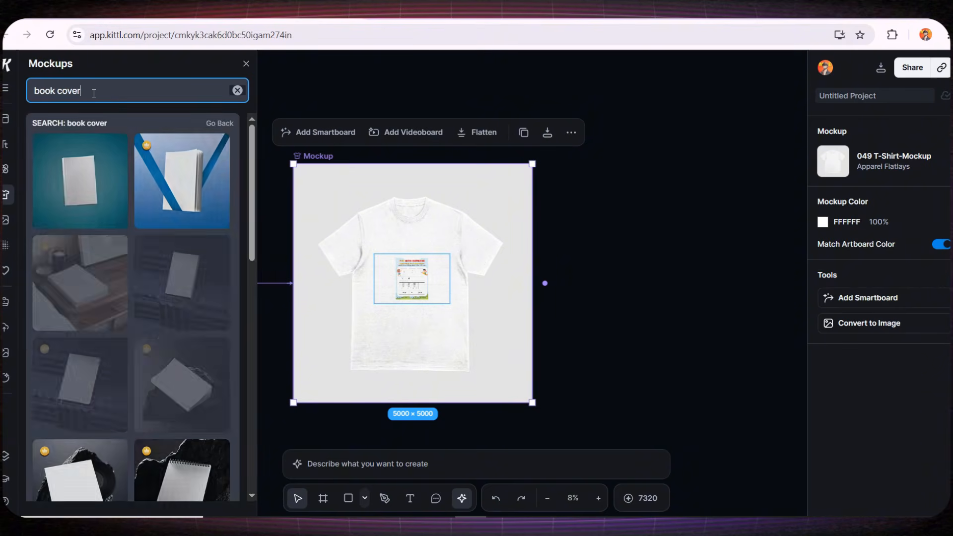
scroll(128, 284, down, 15)
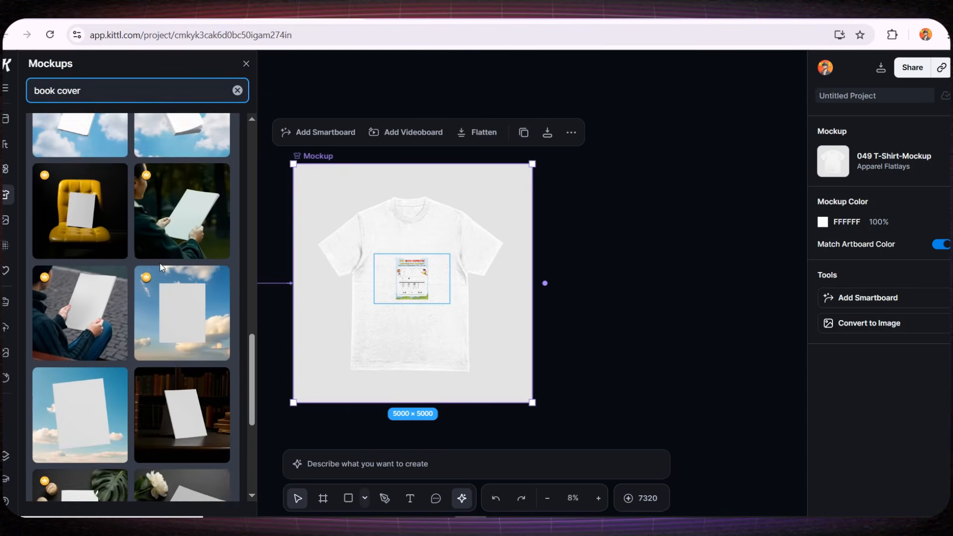
scroll(128, 285, down, 1)
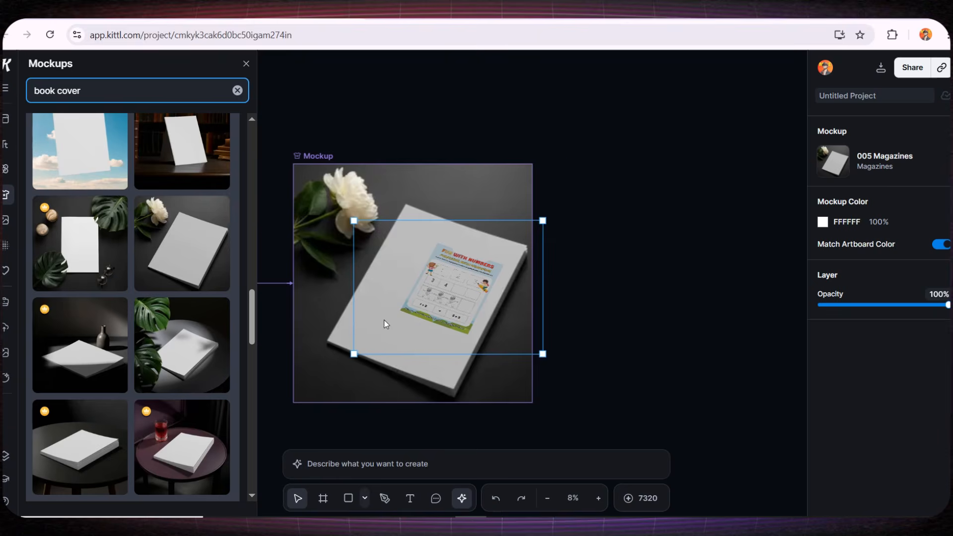
drag(354, 354, 290, 399)
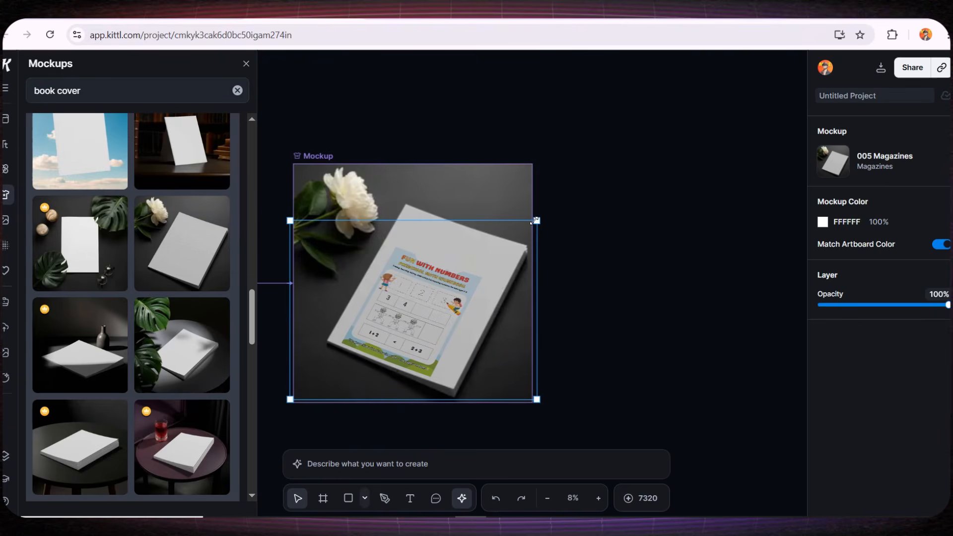
drag(535, 221, 593, 208)
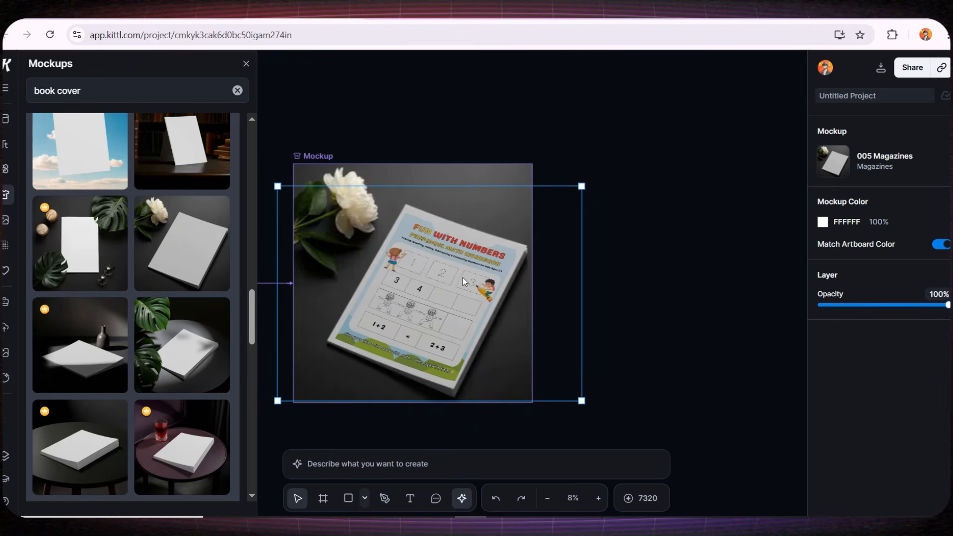
Delete the book mockup from the canvas and close the mockup library.
click(469, 172)
key(Delete)
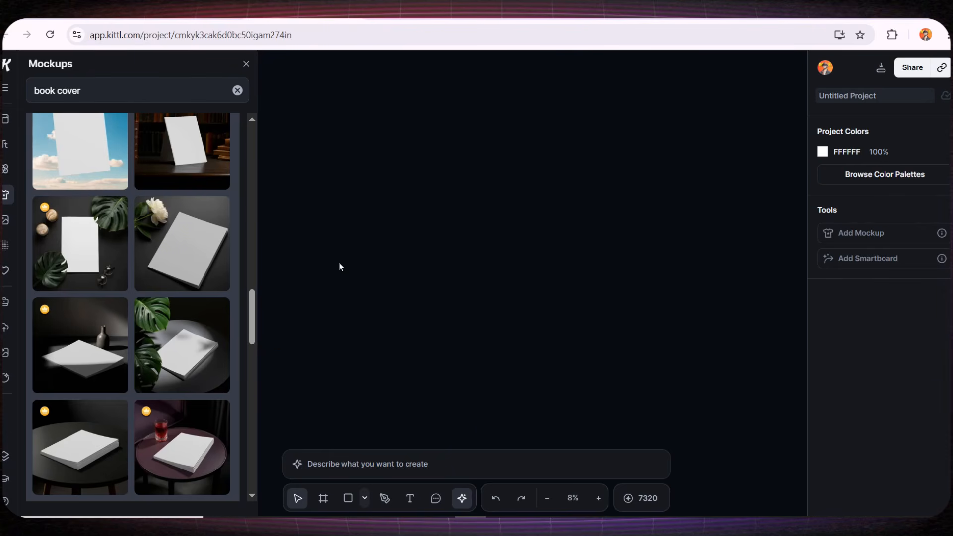
click(247, 64)
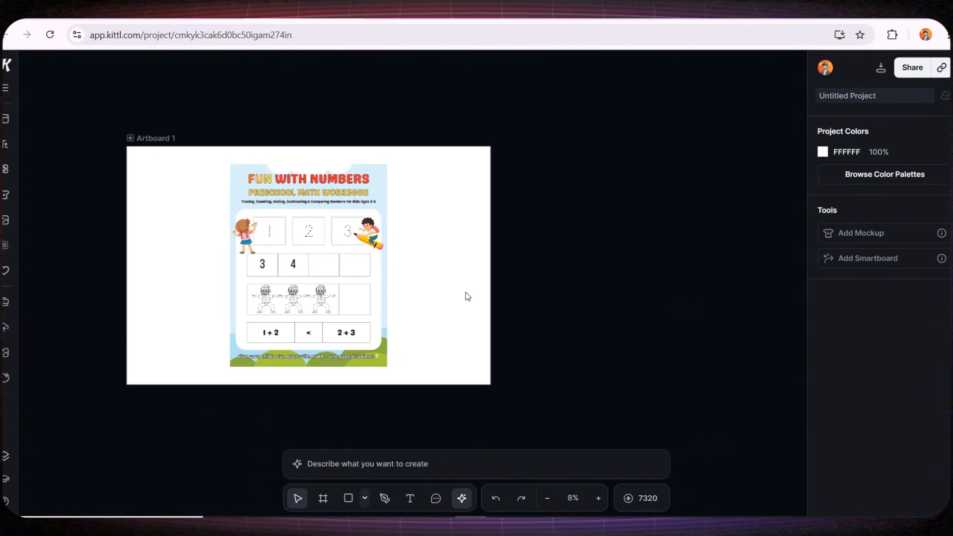
Connect an AI image smartboard to the artboard with the workbook cover.
click(169, 157)
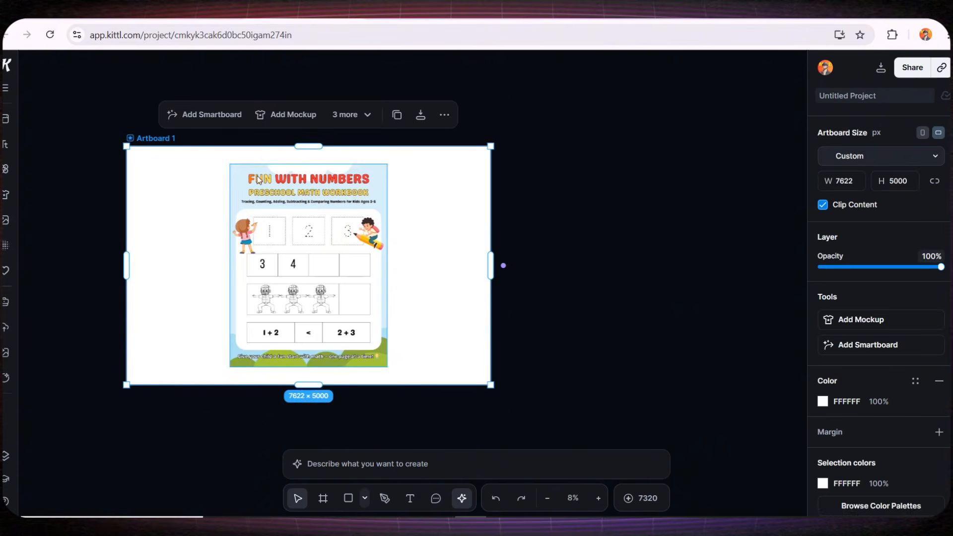
click(504, 267)
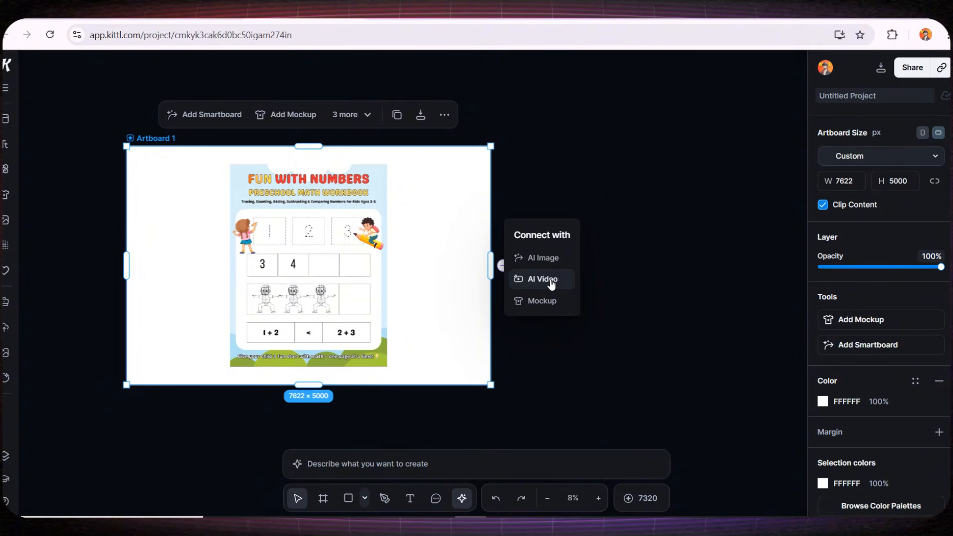
click(543, 258)
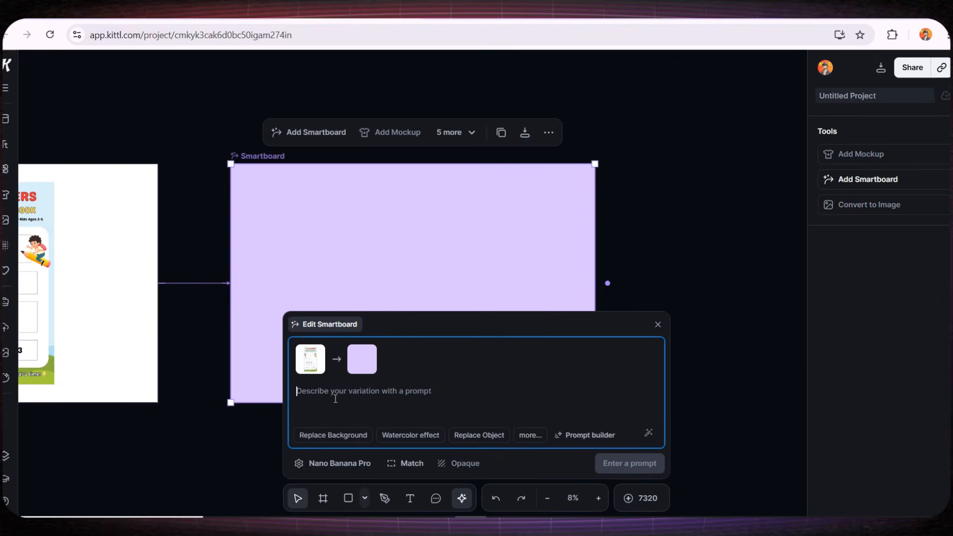
Paste a smartboard prompt to transform the 8.5 x 11 inches cover into a realistic wire-bound (spiral) book mockup, and review its wording.
text(Transform the provided 8.5 x 11 inches book cover into a realistic wire-bound (spiral) book mockup. The book is standing upright, slightly angled for a professional product presentation. High-quality metallic spiral binding on the left side. Clean studio lighting, soft shadows, sharp focus. Minimal modern background in light neutral color. The cover design remains exactly the same without any changes. Ultra realistic, high resolution, professional Amazon A+ content style. No text added, no watermark, no logo, no hands, no people.)
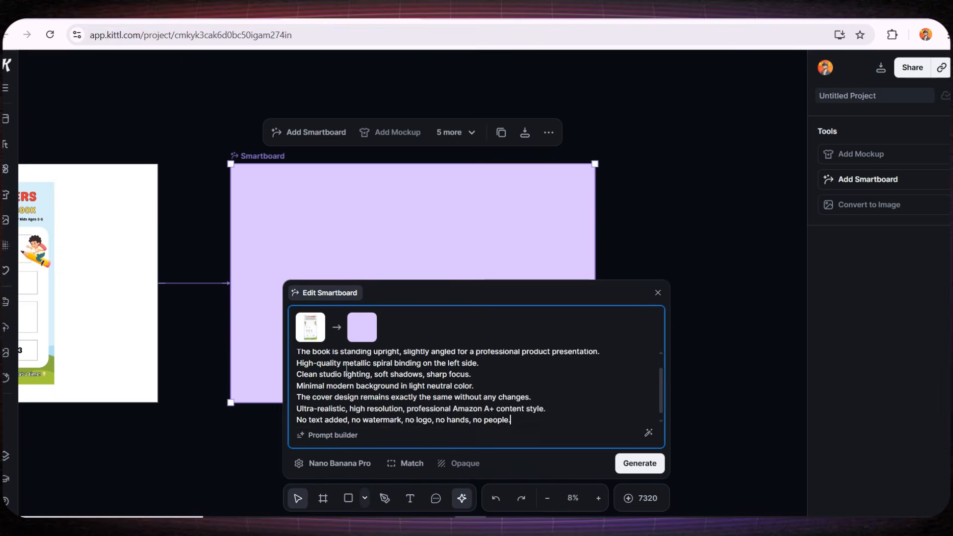
scroll(327, 376, up, 2)
drag(330, 361, 602, 361)
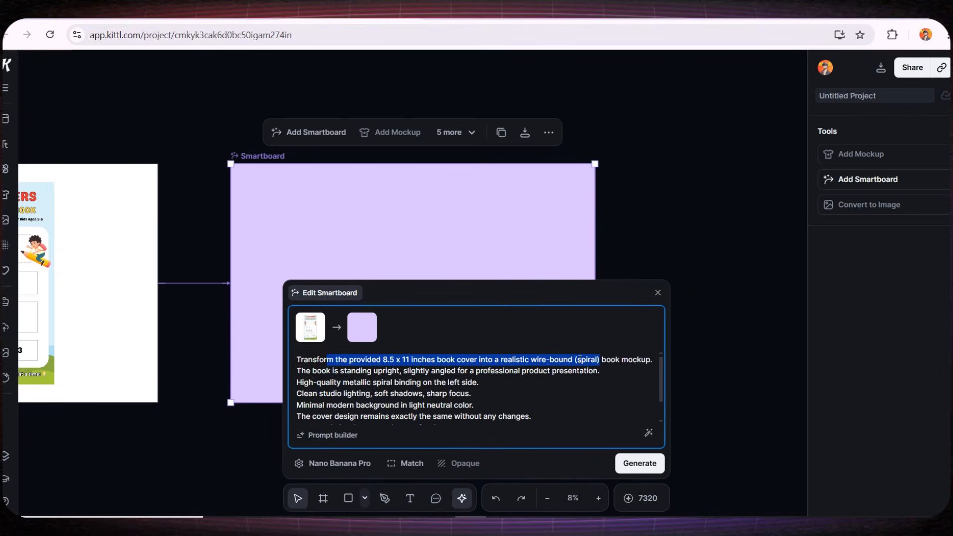
Check the remaining lines of the smartboard prompt and generate the wire-bound book mockup image.
click(541, 370)
scroll(412, 370, down, 2)
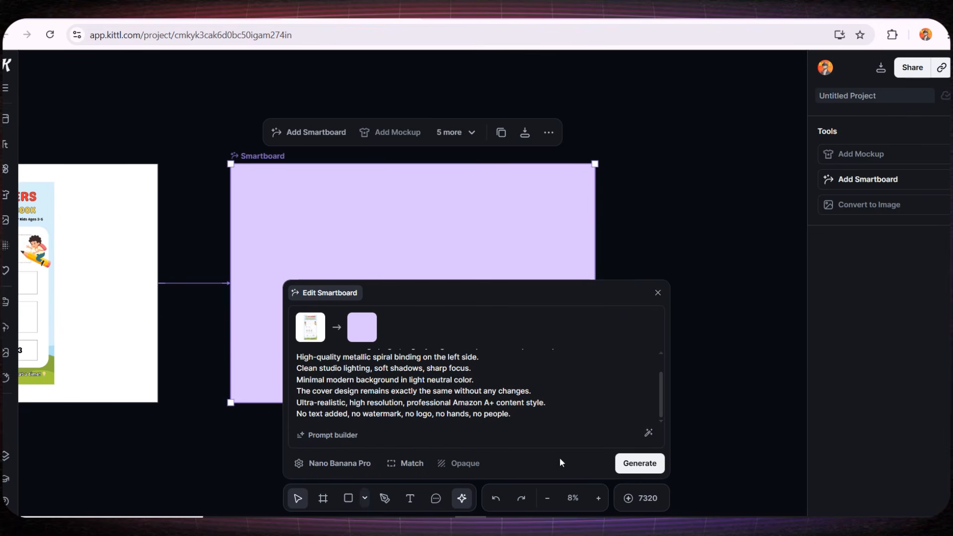
click(632, 465)
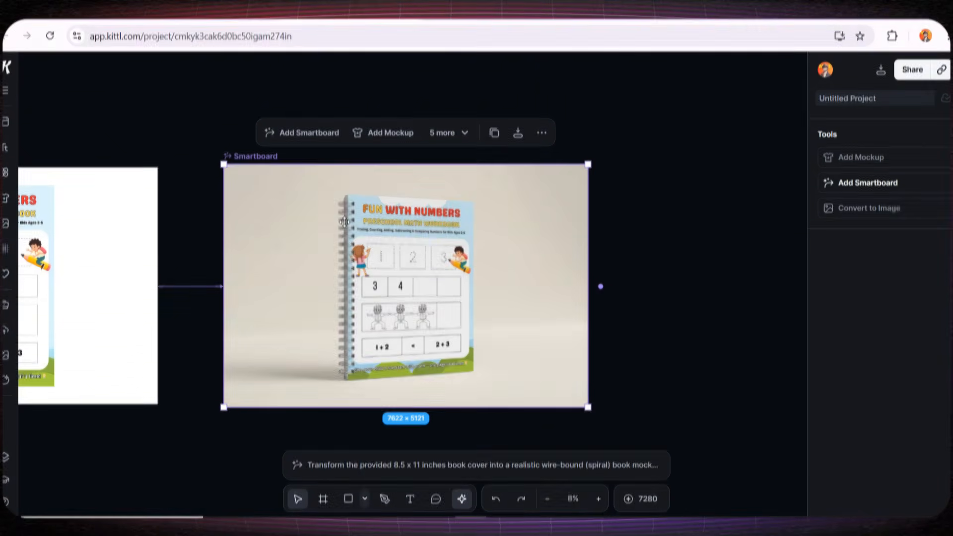
Inspect the generated spiral-bound mockup up close and compare it with the original cover artboard.
scroll(373, 200, up, 6)
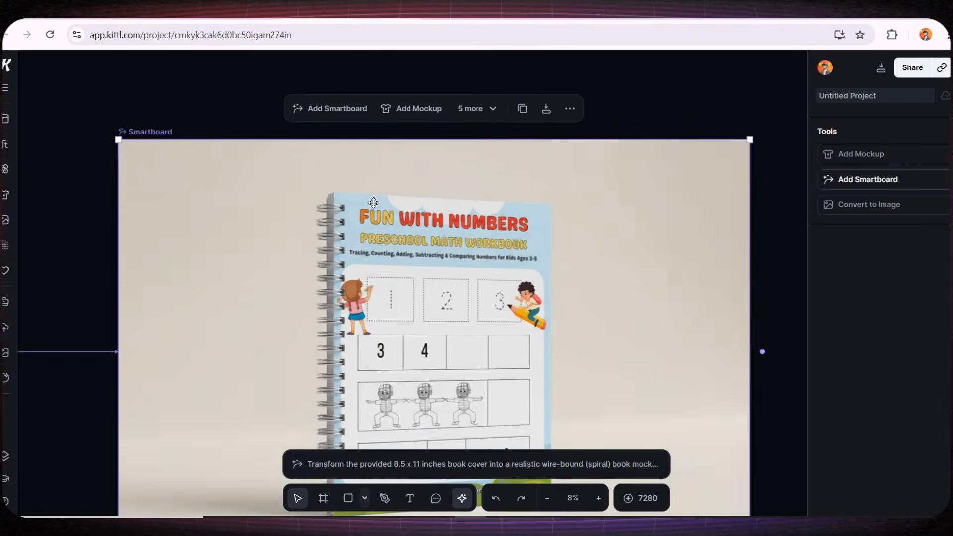
scroll(494, 225, down, 5)
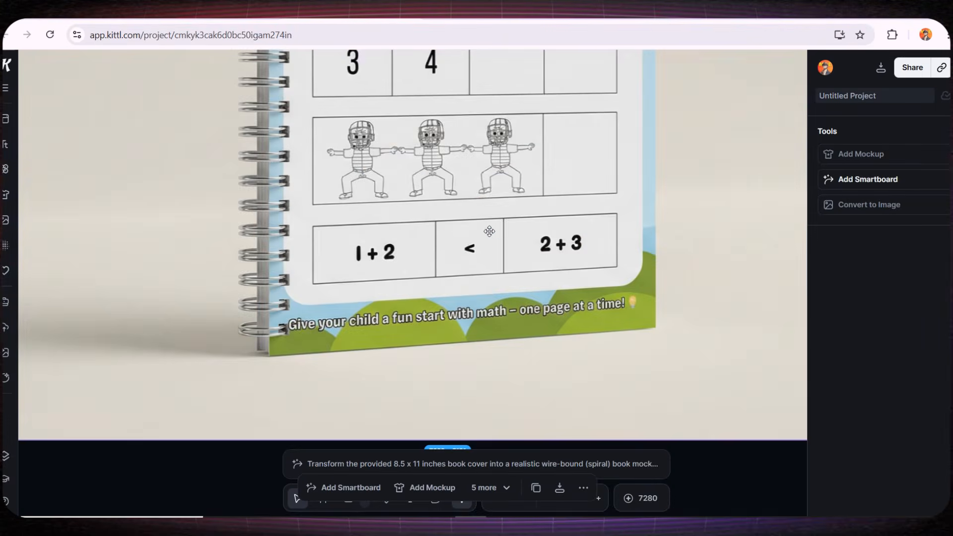
scroll(496, 256, down, 8)
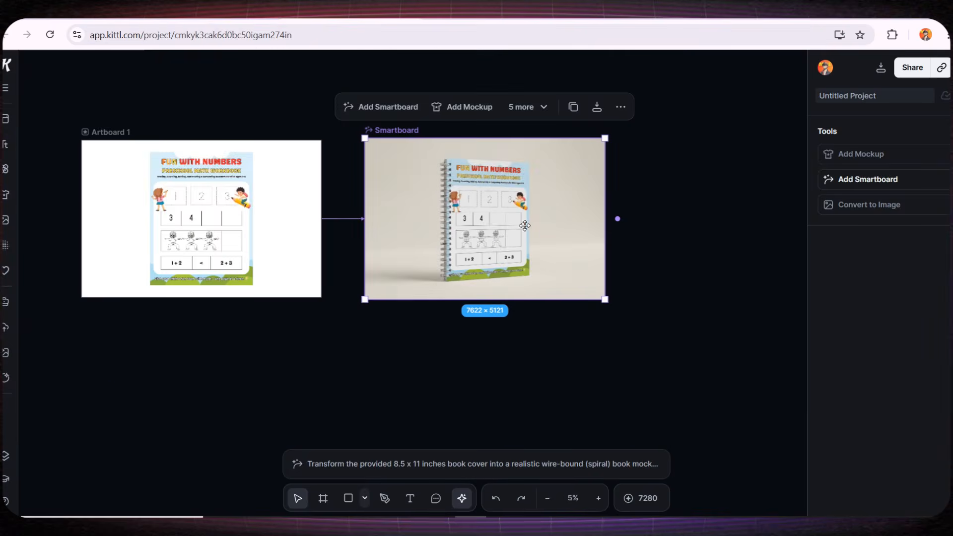
scroll(525, 226, up, 3)
drag(447, 230, 457, 279)
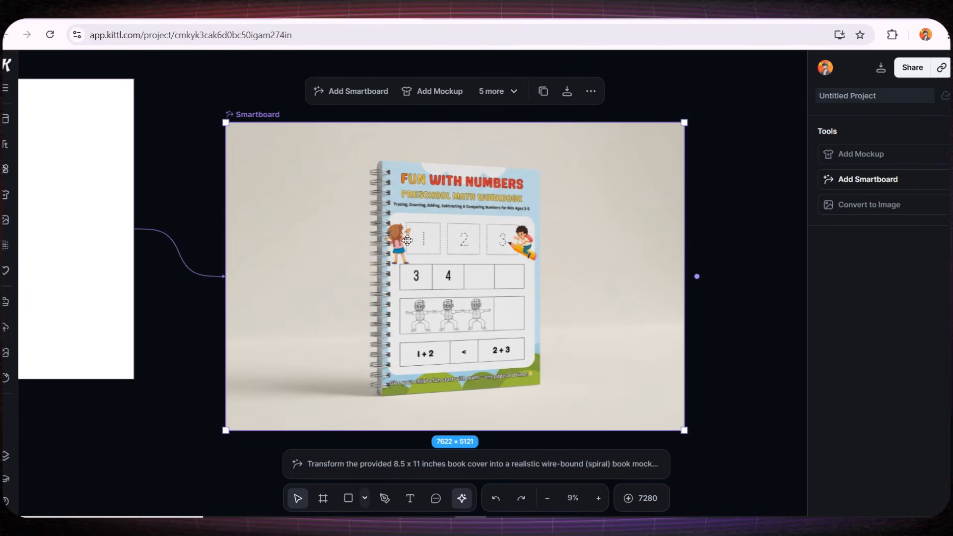
Try out a plain Roboto text block and the decorated "Coffee" text style on the mockup image.
click(708, 232)
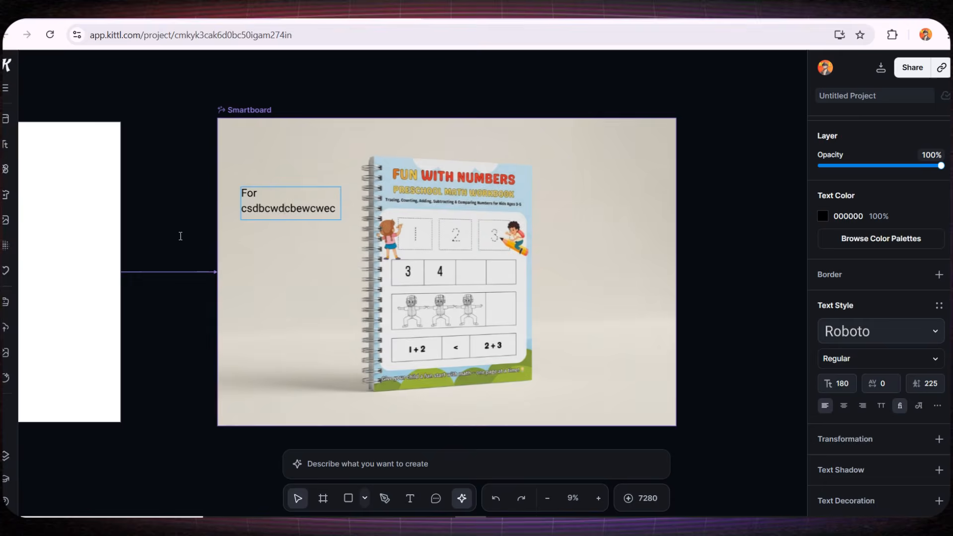
click(6, 145)
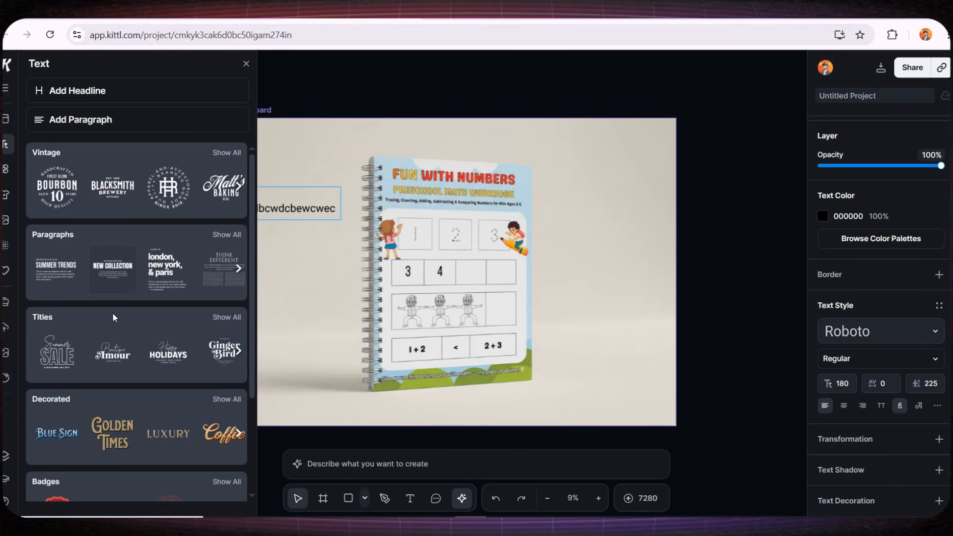
scroll(124, 246, down, 5)
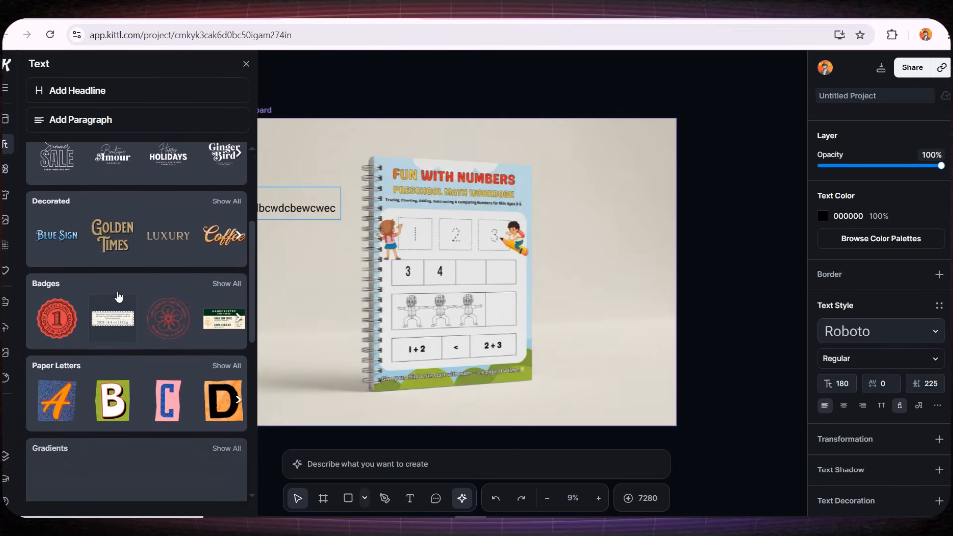
click(346, 243)
click(239, 236)
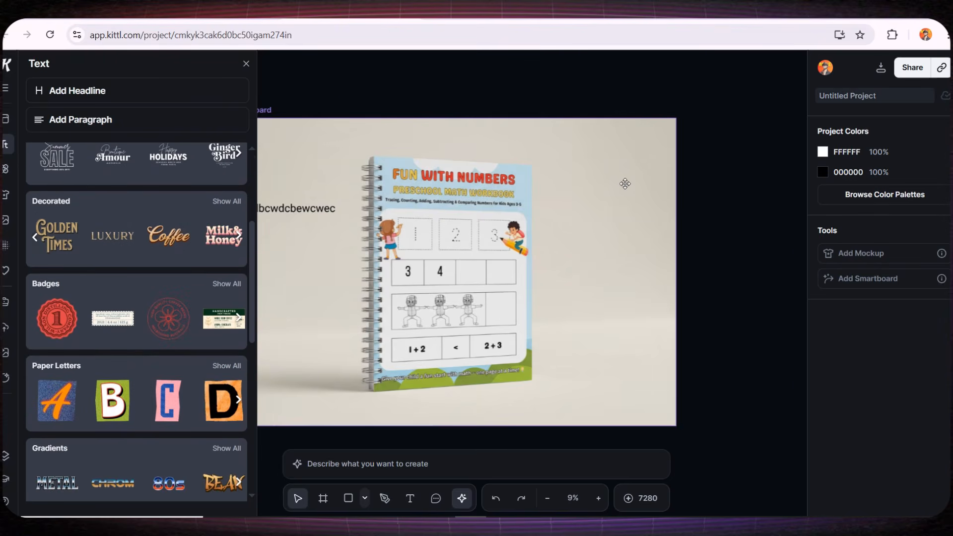
click(398, 276)
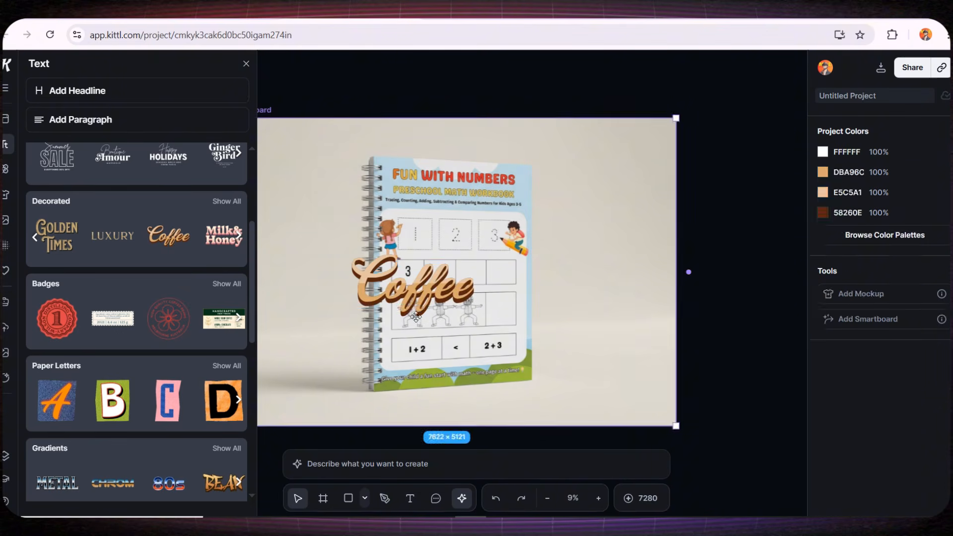
Replace the "Coffee" wording with "Learn to Write Numbers 1-100", shrink the text to about 2071 x 2814 px and move it over the book.
double_click(425, 284)
text(Learn to Write Numbers 1-100)
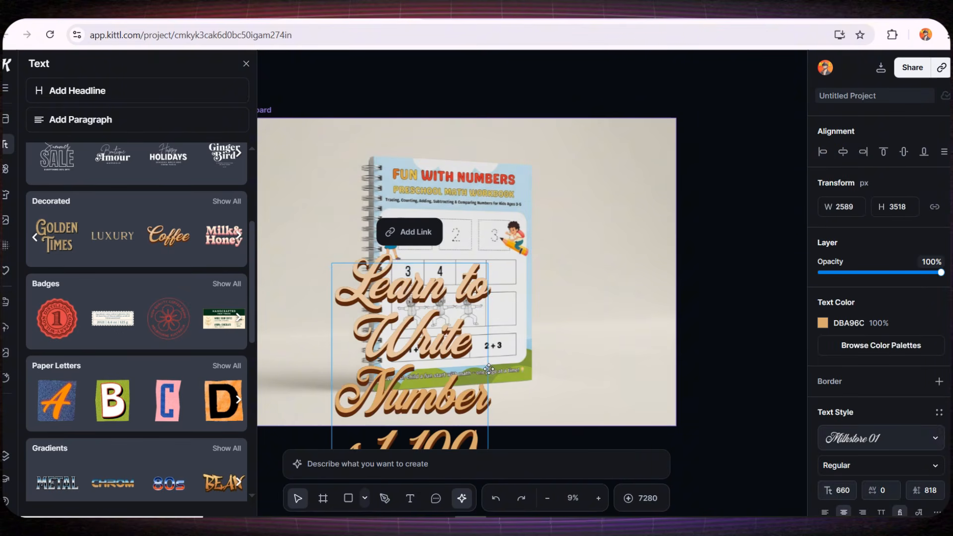
drag(487, 272, 422, 238)
click(534, 308)
click(408, 363)
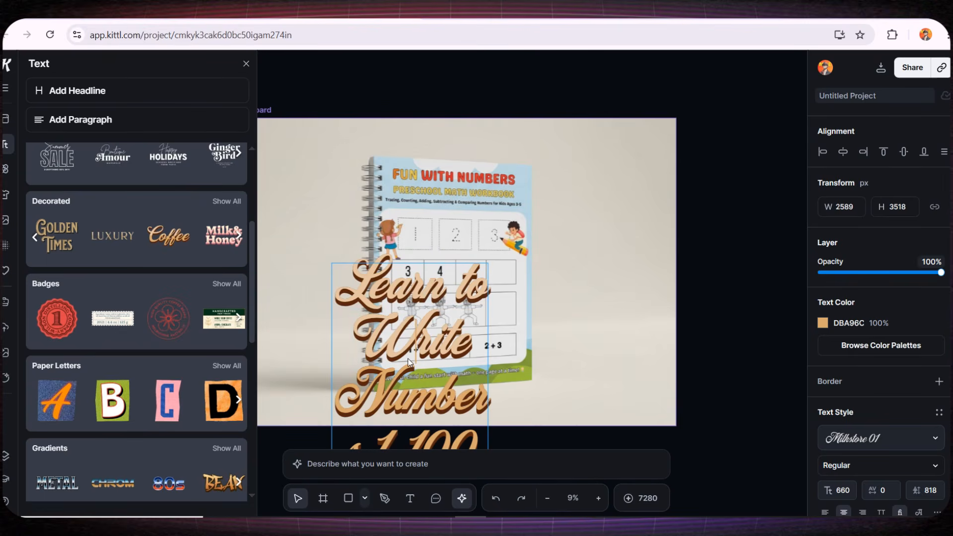
click(602, 307)
drag(492, 338, 516, 210)
drag(511, 138, 479, 177)
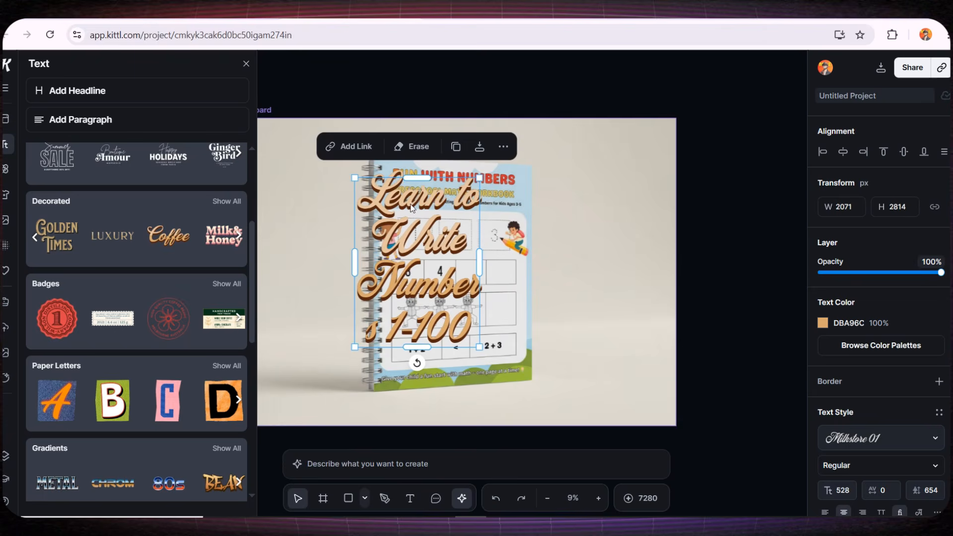
Try the "Learn to Write Numbers 1-100" text as a single line about 7879 px wide, centered along the mockup image's upper edge.
drag(481, 261, 514, 262)
drag(446, 285, 371, 306)
drag(411, 125, 584, 120)
drag(541, 258, 479, 248)
drag(550, 353, 514, 314)
drag(453, 248, 458, 193)
scroll(319, 280, down, 3)
click(319, 280)
click(438, 224)
drag(444, 226, 648, 226)
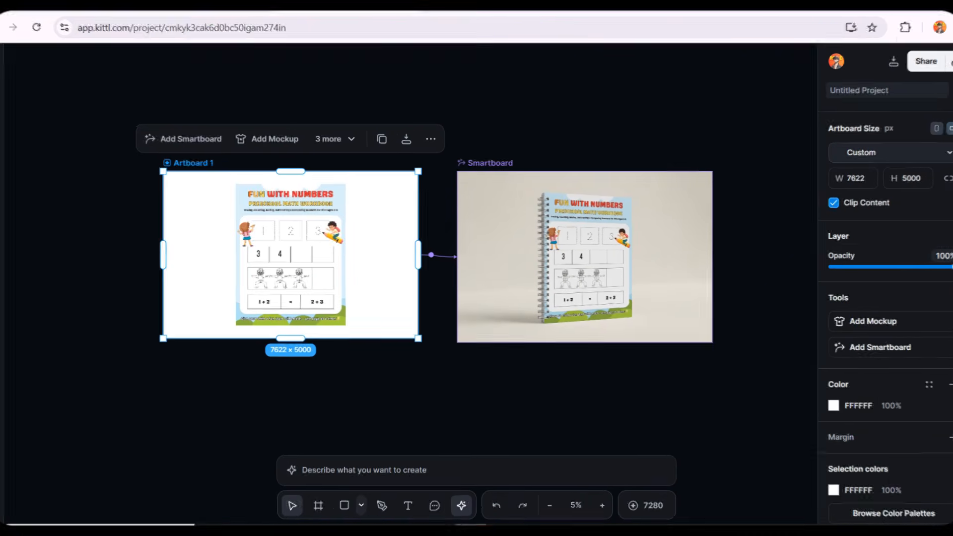
drag(384, 263, 371, 264)
click(226, 385)
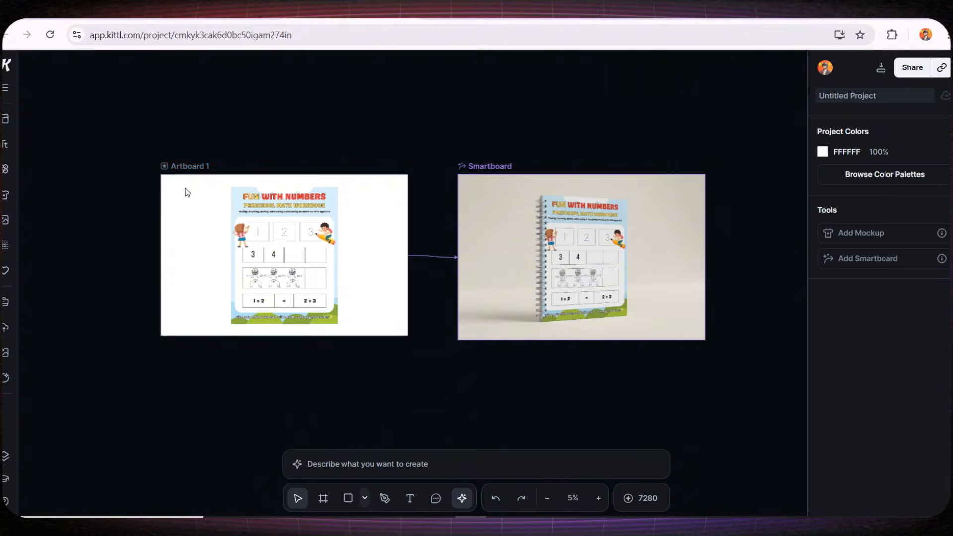
Connect a second AI image smartboard to Artboard 1 and place it below the spiral-bound mockup.
click(182, 166)
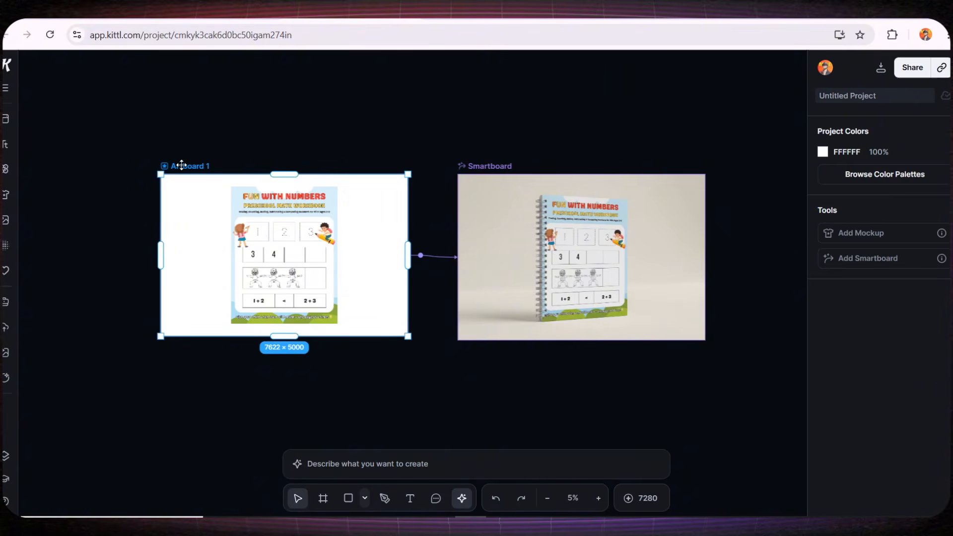
click(421, 256)
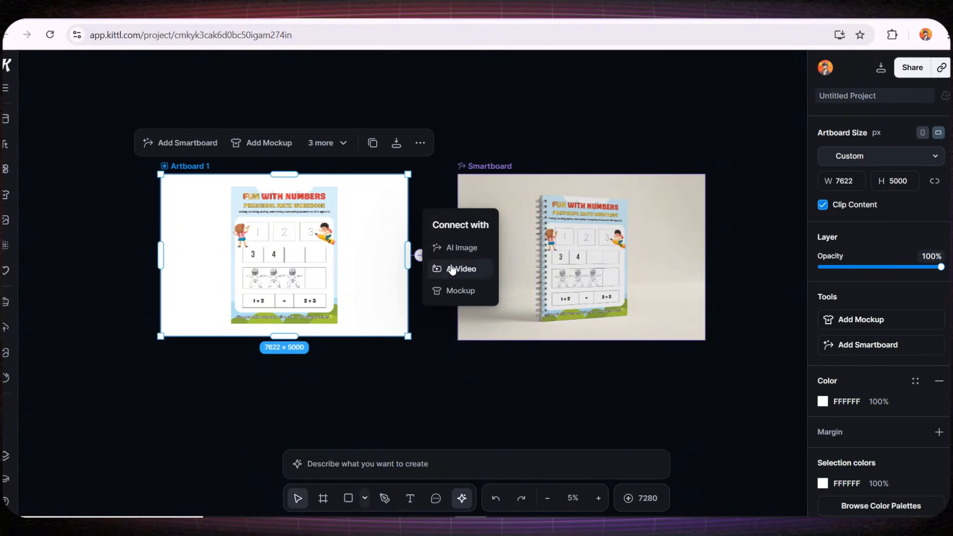
click(459, 251)
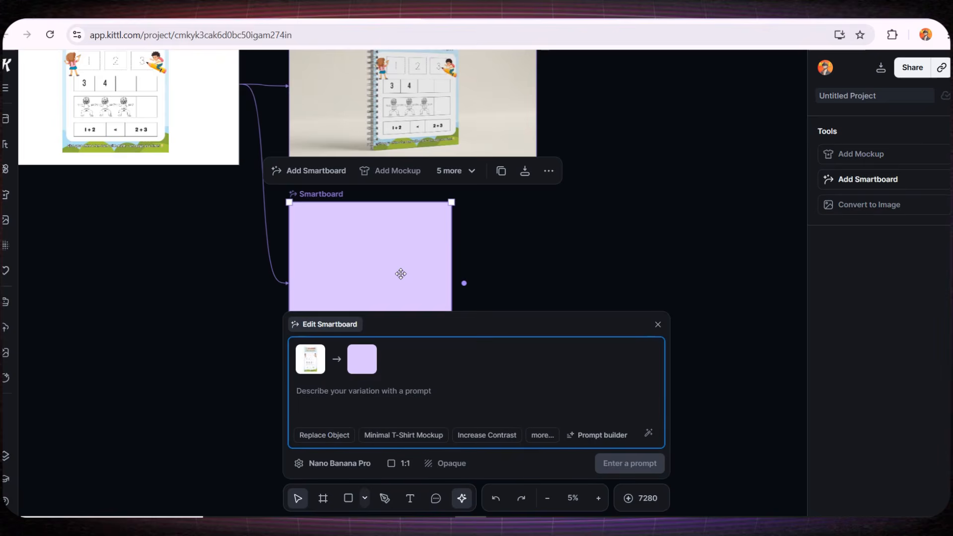
drag(401, 269, 440, 256)
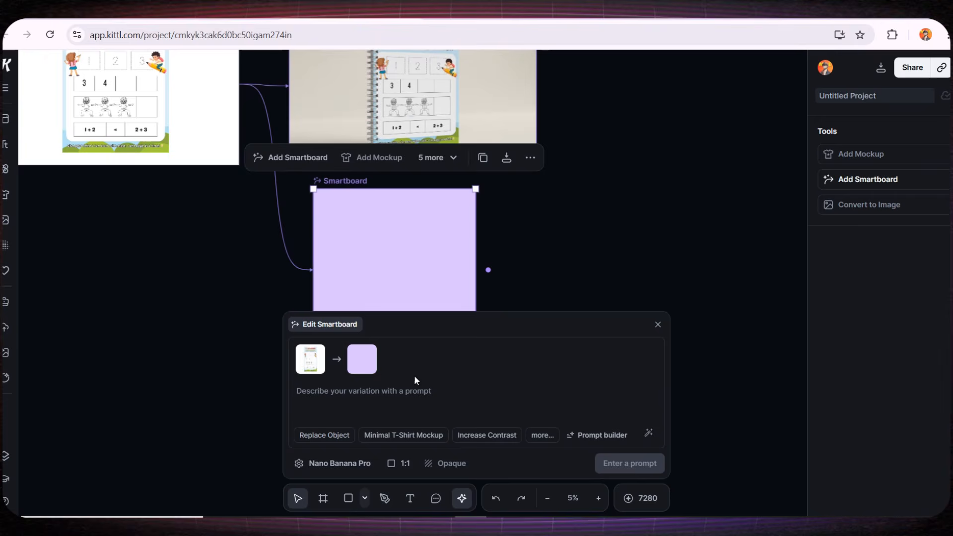
Paste the prompt about a happy 3-year-old girl holding the 8.5 x 11 inches wire-bound book, set the aspect ratio to 3:2, and generate the image.
click(354, 395)
text(A happy 3-year-old girl sitting on the floor in a cozy children’s room, smiling and laughing. She is holding the 8.5 x 11 inches wire-bound book with both hands and lifting it forward toward the camera, clearly showing the front cover. The book cover design is exactly the same as the original, no modifications. Colorful kids toys scattered gently around her. Warm natural lighting, soft daylight from a window. Realistic lifestyle photography style suitable for Amazon A+ content. Child-friendly, joyful, safe environment. High resolution, sharp focus on the book cover. No text, no watermark, no branding, no extra objects.)
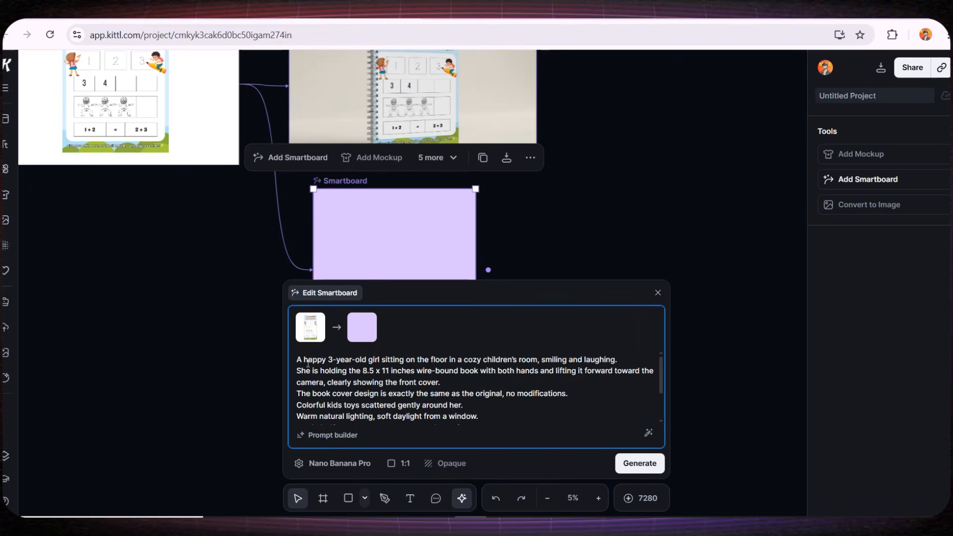
click(399, 463)
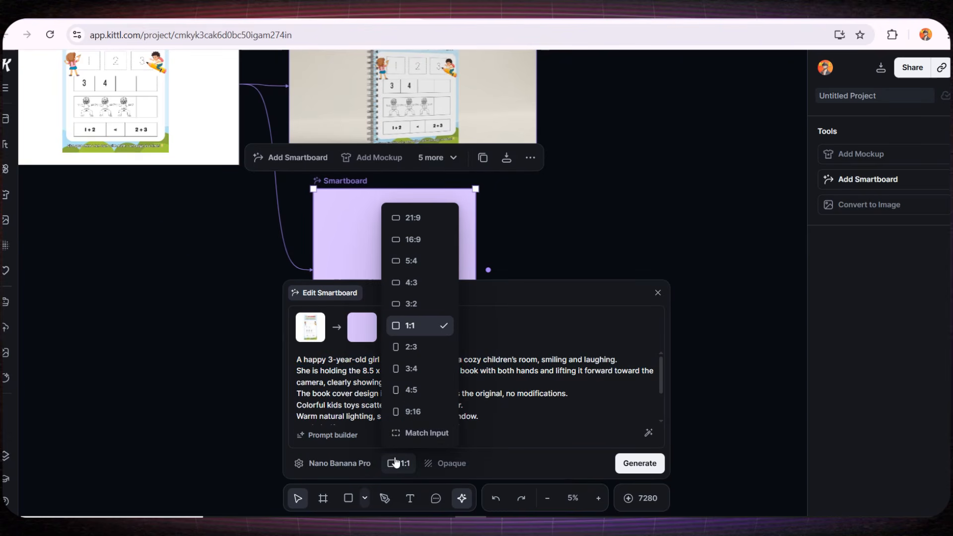
click(419, 304)
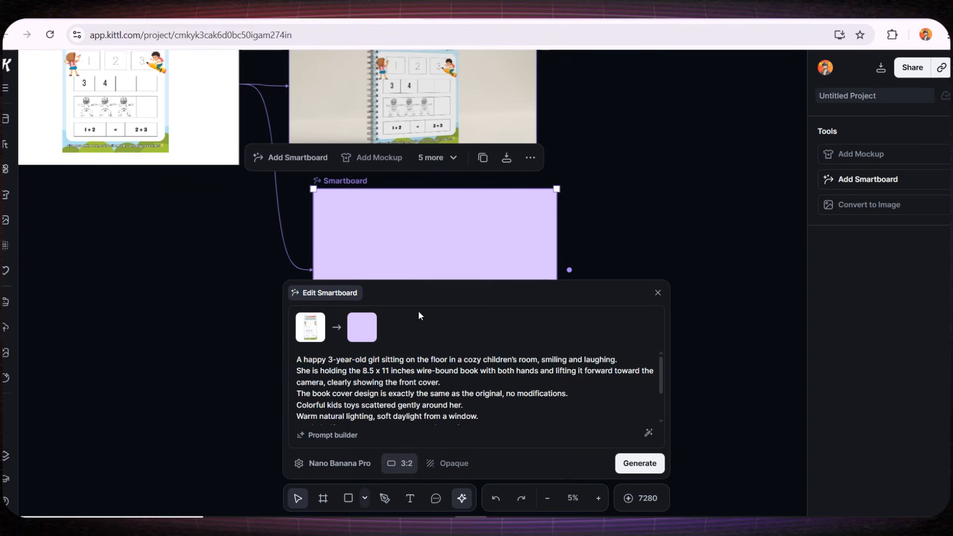
click(632, 467)
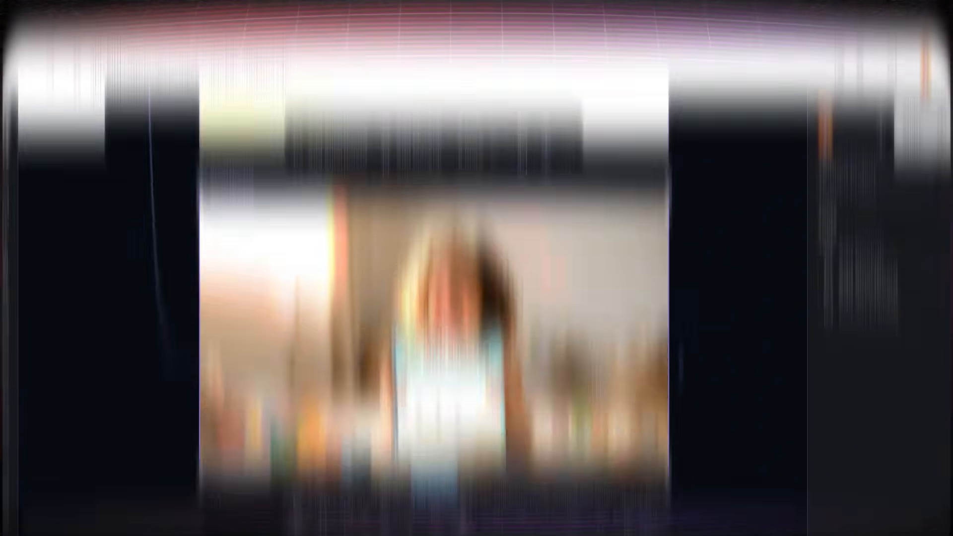
Examine the generated image of the girl holding the book, checking the cover details, spiral binding and surroundings.
scroll(454, 256, up, 3)
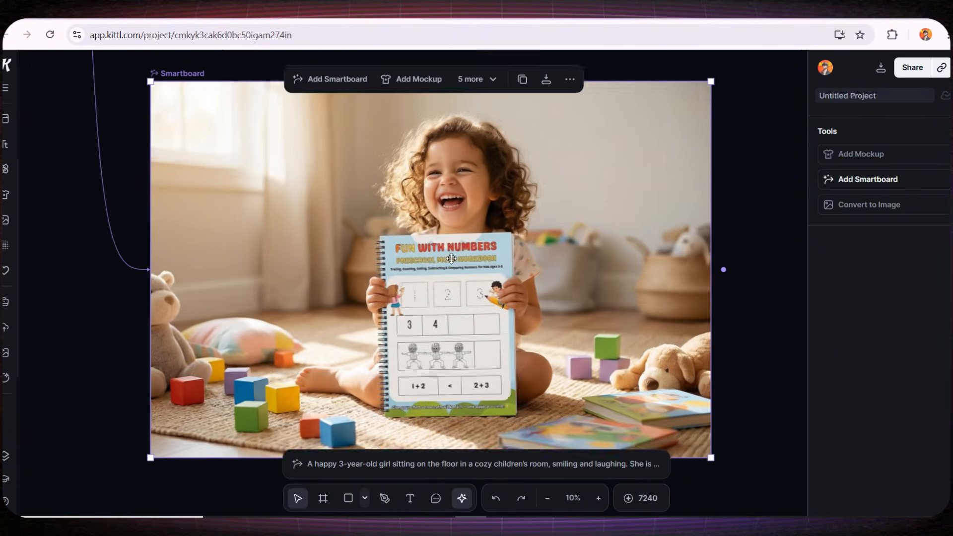
scroll(412, 250, down, 2)
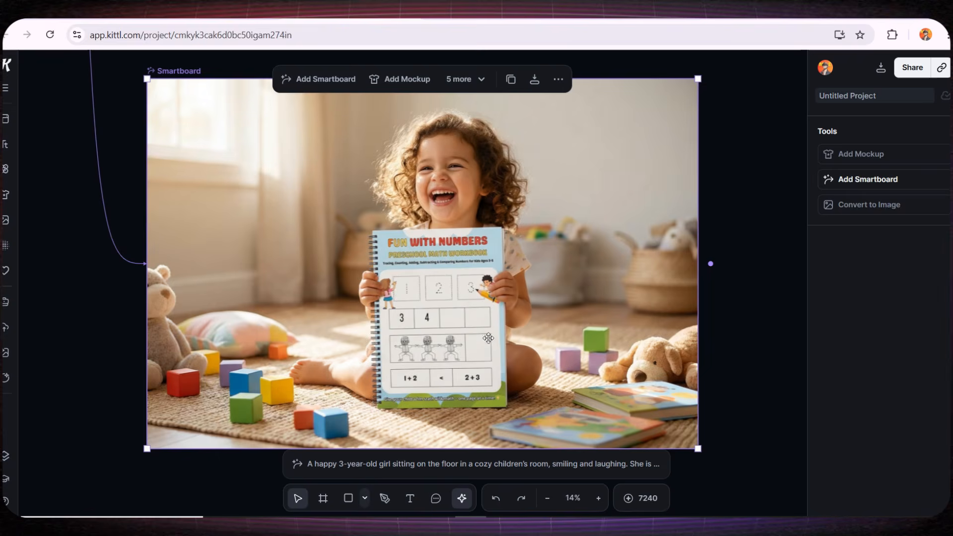
scroll(477, 339, up, 5)
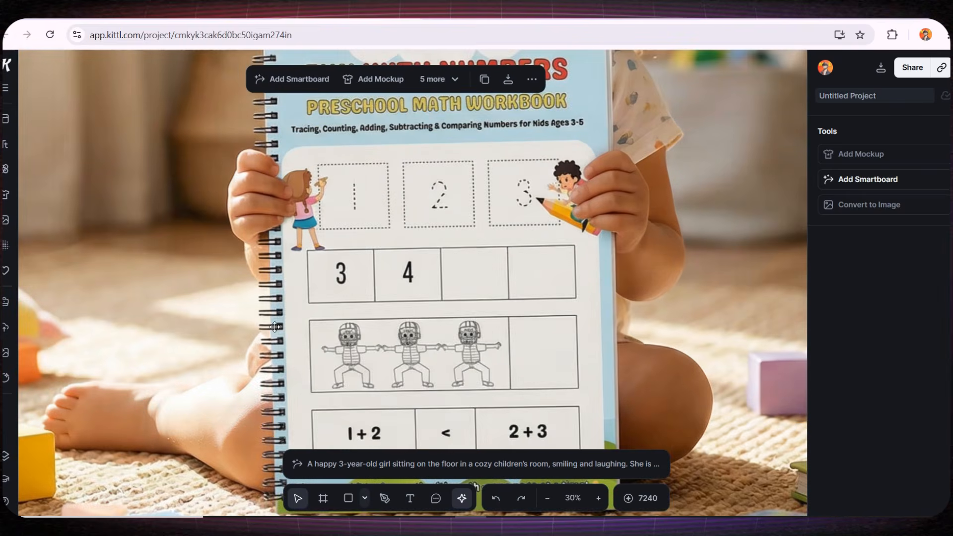
scroll(274, 326, down, 4)
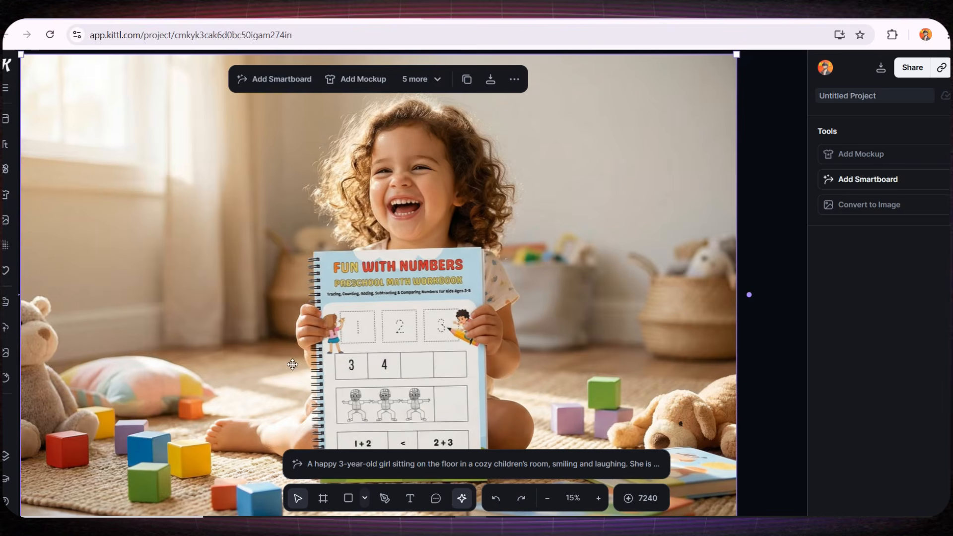
scroll(292, 365, down, 2)
drag(283, 351, 328, 305)
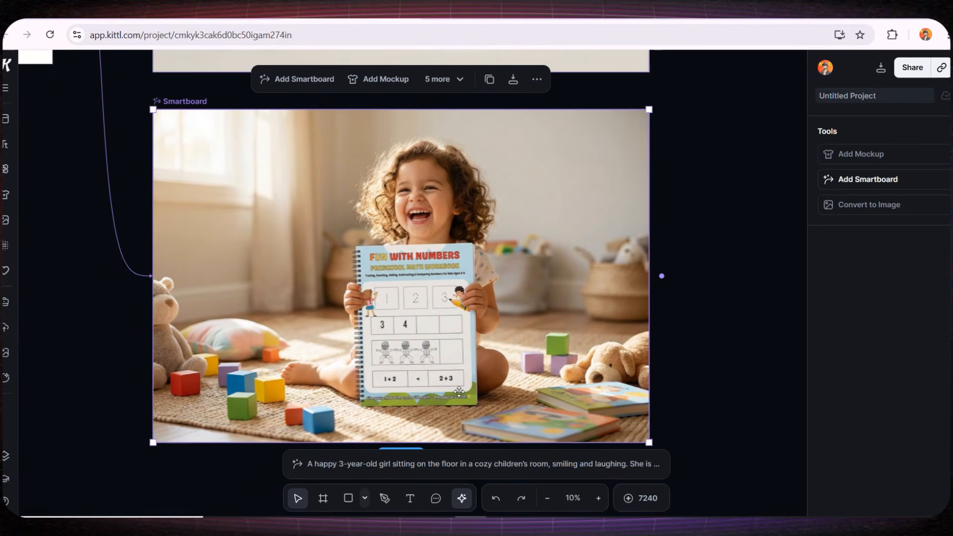
scroll(430, 357, down, 1)
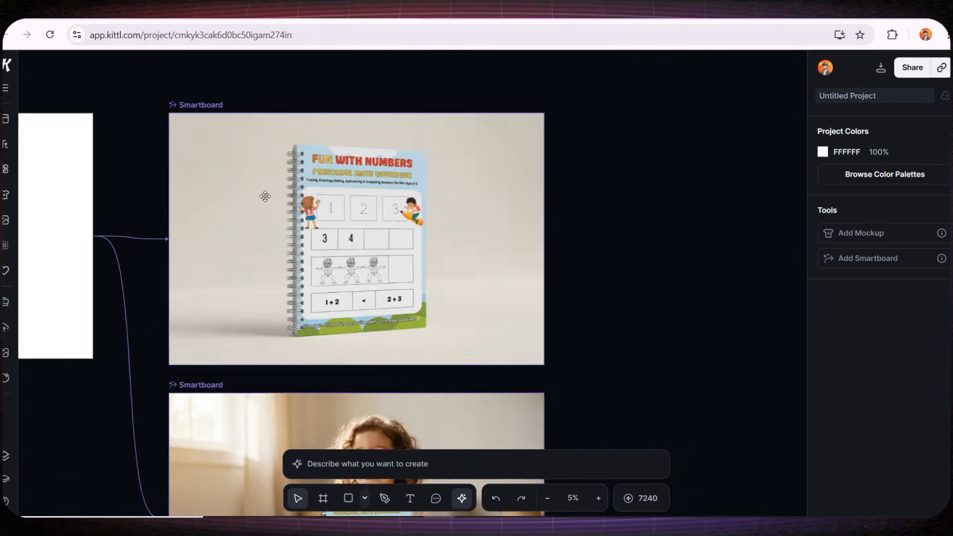
Connect an AI video board to the smartboard with the spiral-bound workbook mockup.
scroll(266, 196, up, 1)
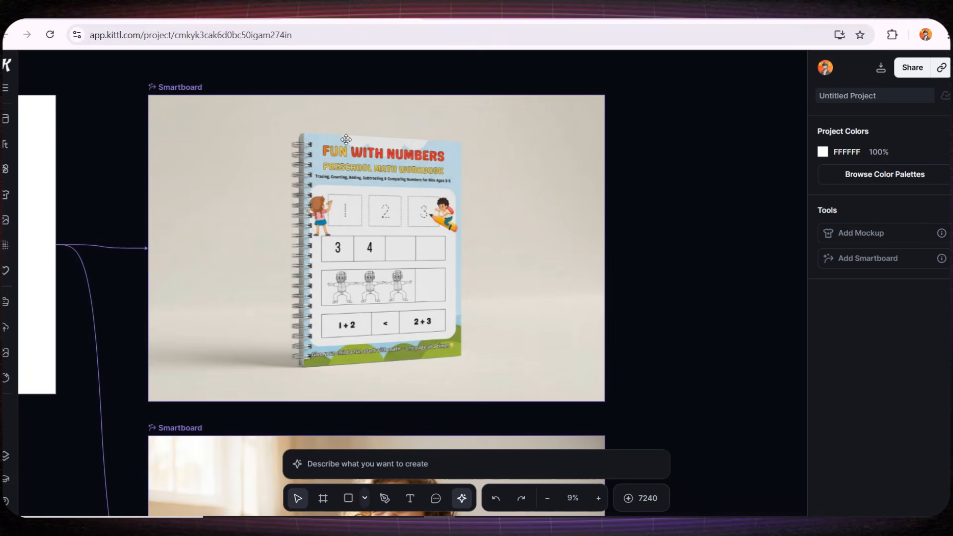
scroll(437, 221, up, 3)
scroll(441, 239, down, 3)
drag(461, 256, 400, 261)
click(405, 257)
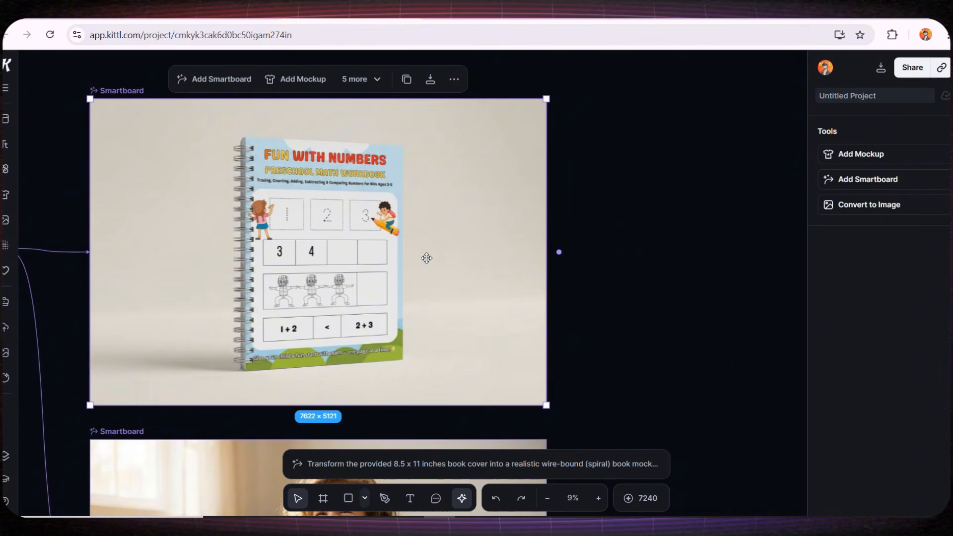
click(559, 252)
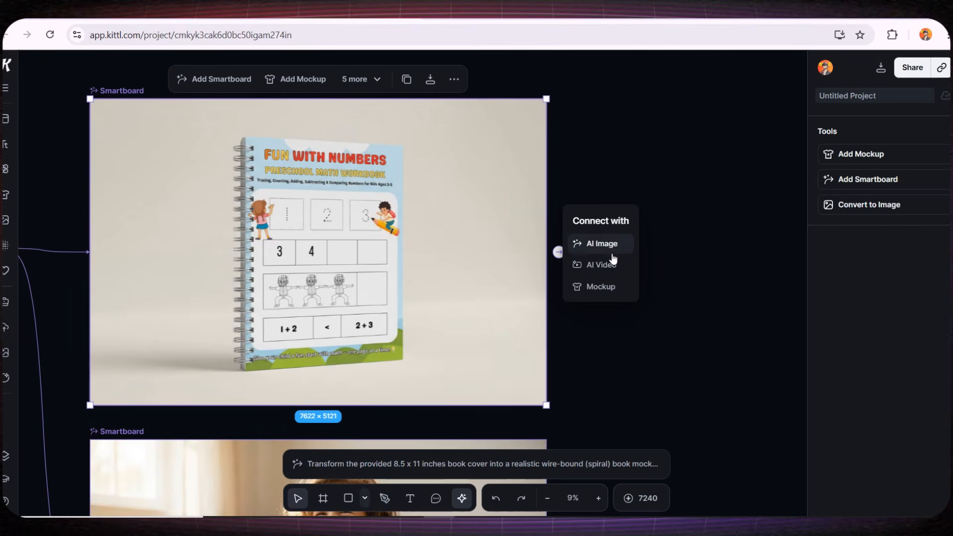
click(604, 268)
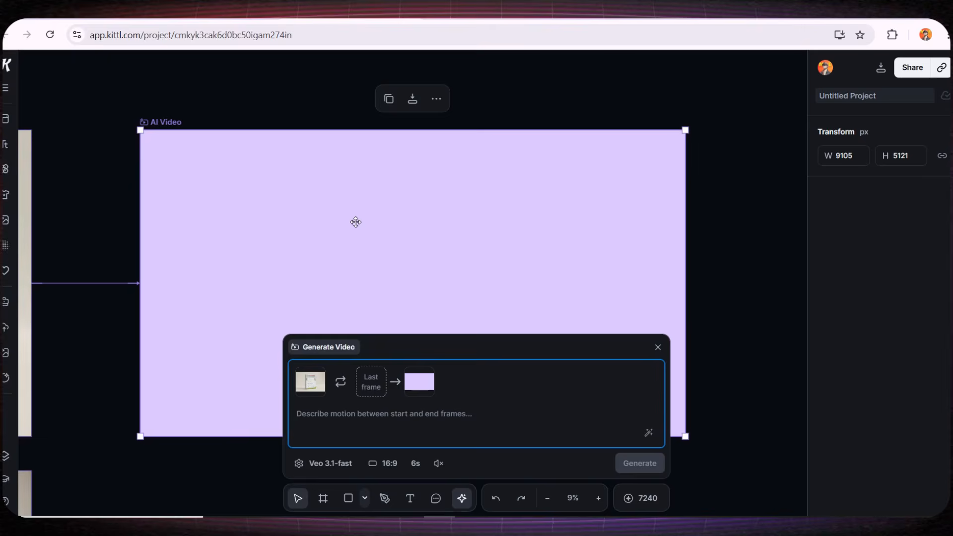
Choose the Veo 3.1-fast model and paste the prompt for a realistic product video of the floating, slowly rotating book.
click(341, 462)
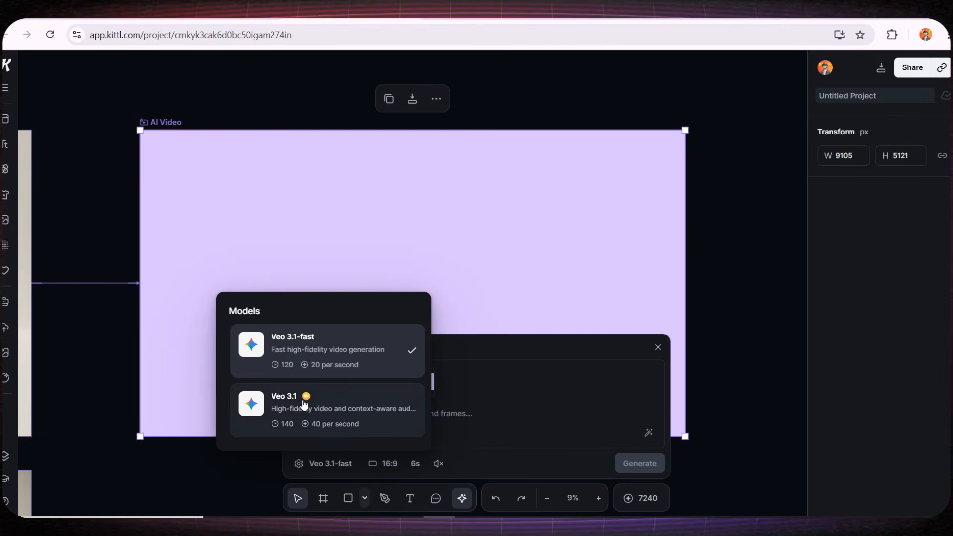
click(329, 351)
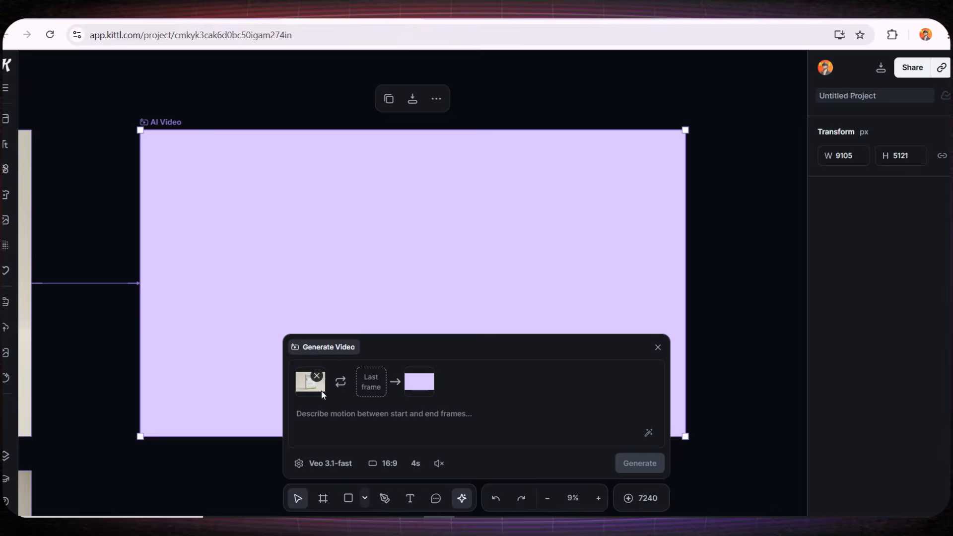
click(149, 505)
key(ctrl+v)
scroll(317, 416, up, 3)
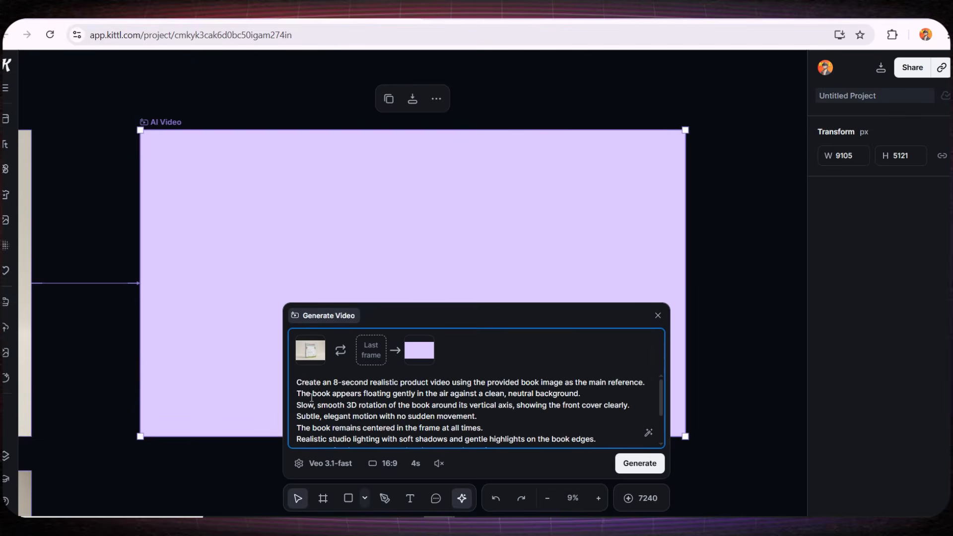
Change the video length in the prompt to 6-second, set the duration to 6s, and generate the video.
drag(326, 381, 480, 428)
click(472, 428)
scroll(423, 416, down, 3)
scroll(423, 416, up, 5)
click(415, 463)
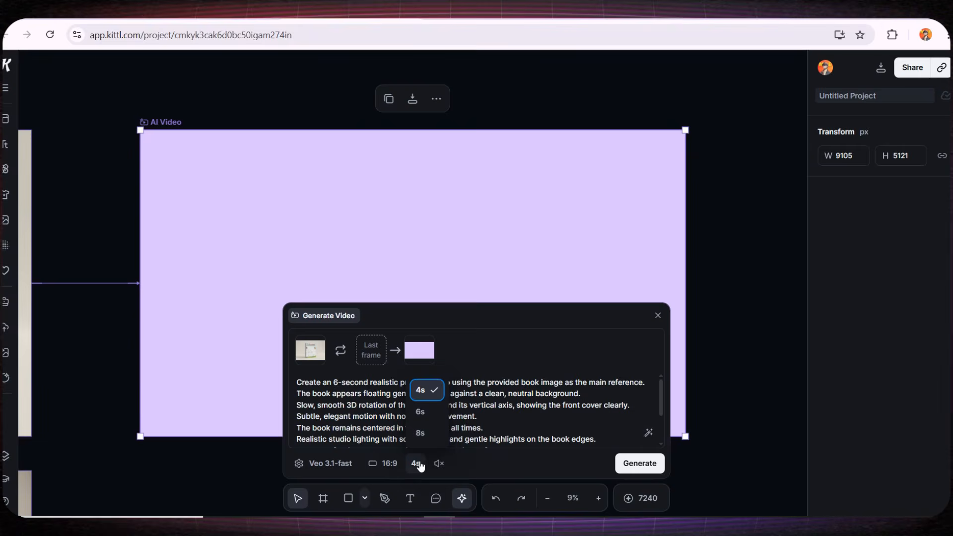
click(422, 412)
scroll(456, 404, down, 5)
click(639, 463)
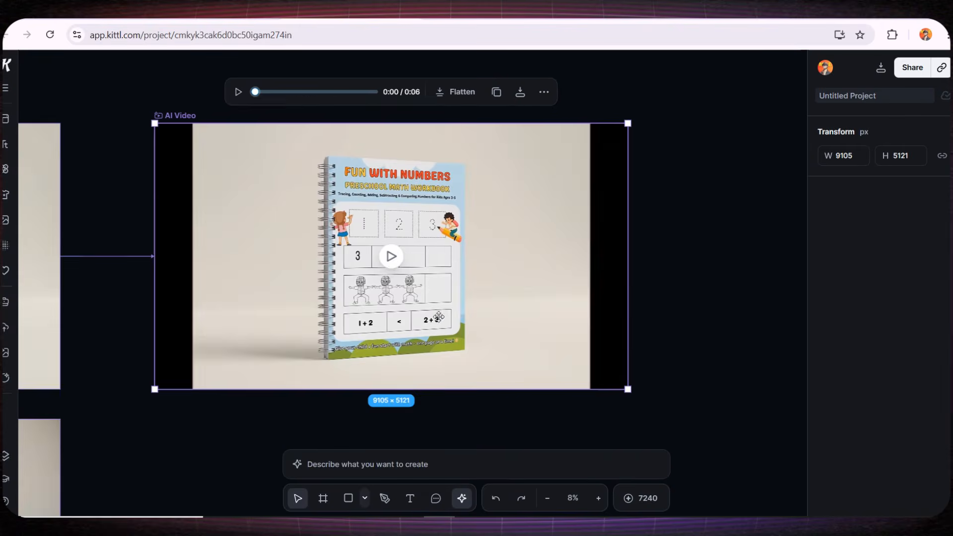
Play the generated video of the rotating workbook.
click(392, 257)
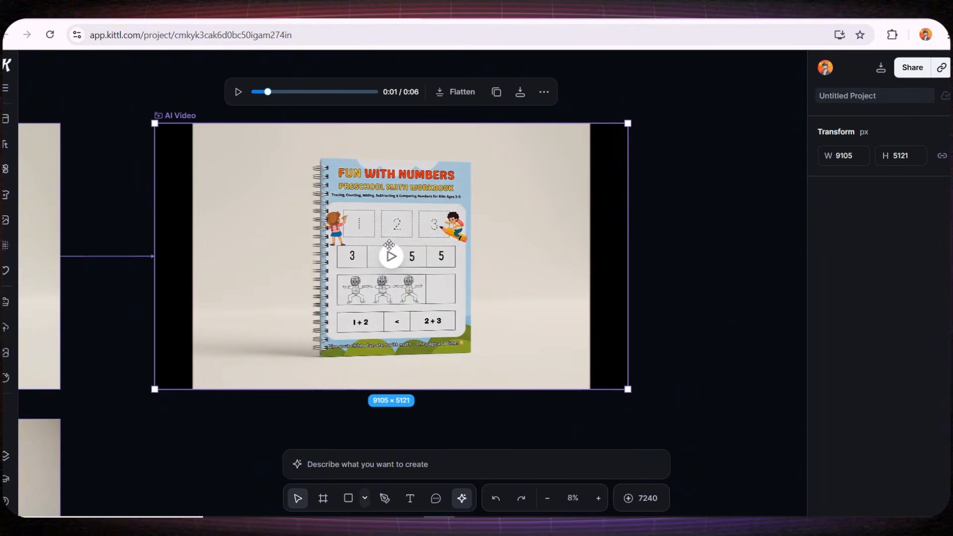
click(678, 243)
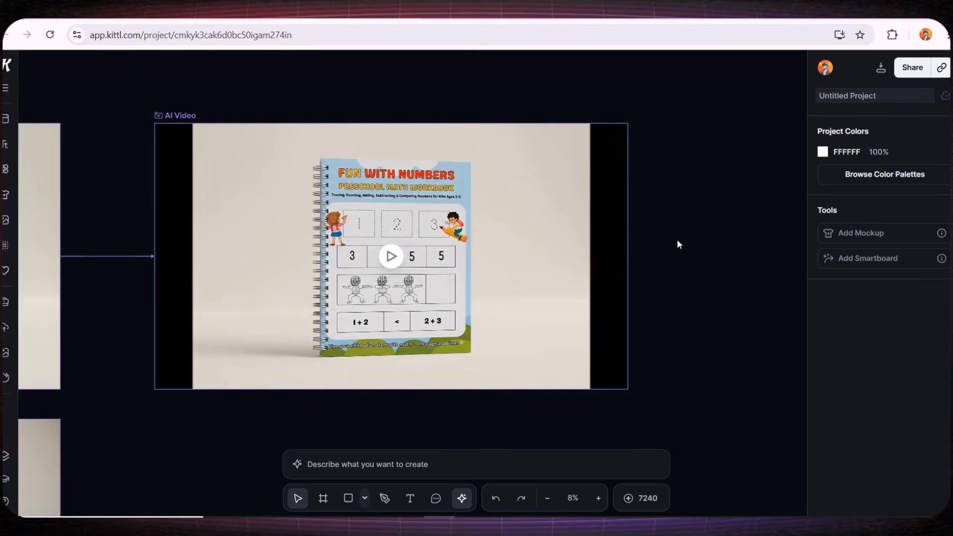
click(535, 225)
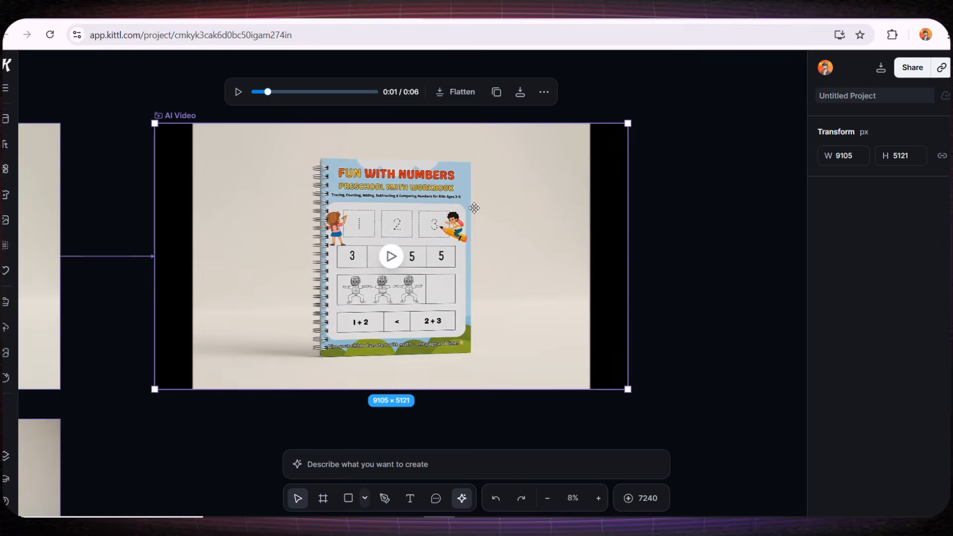
Try adding the text "ercececec" over the AI video, in the blank area beside the book's spiral binding.
click(407, 503)
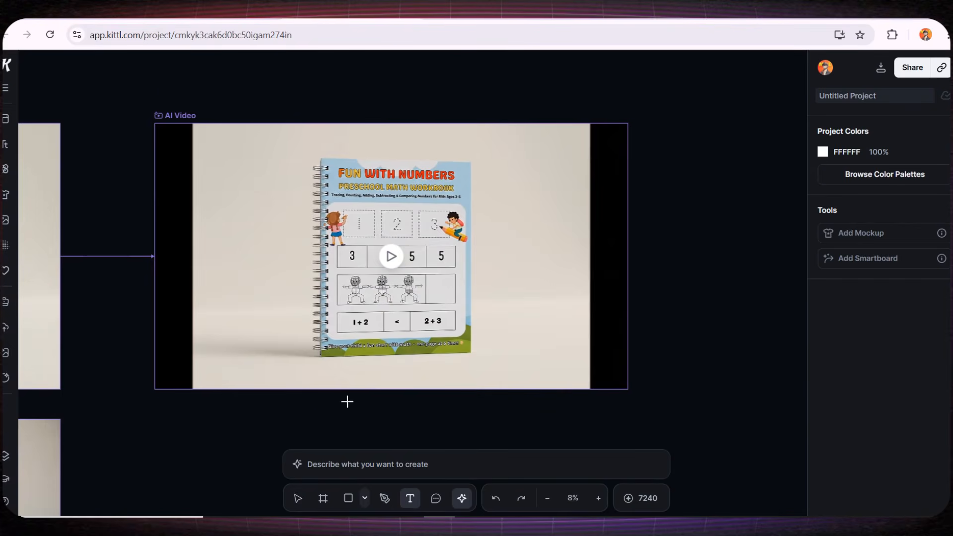
drag(246, 177, 355, 218)
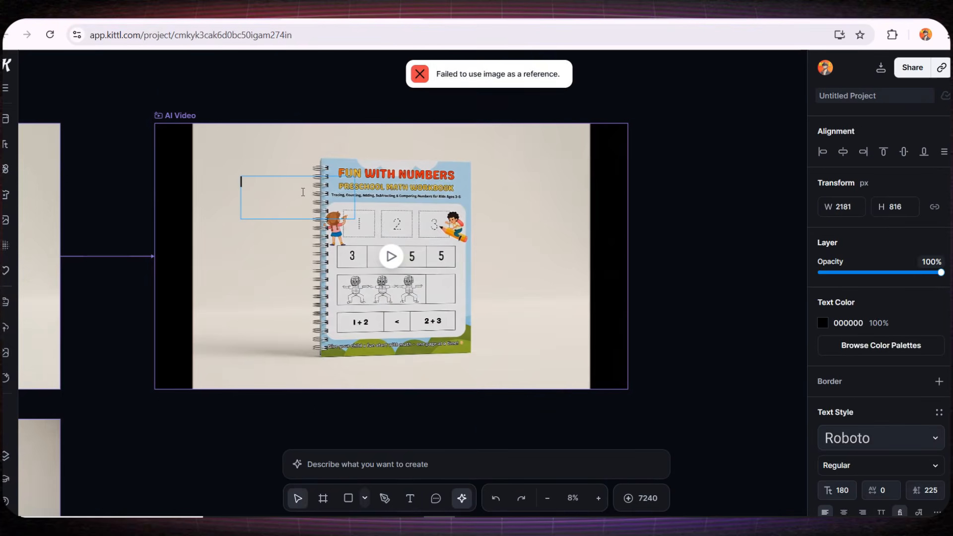
text(ercececec)
key(Escape)
click(275, 268)
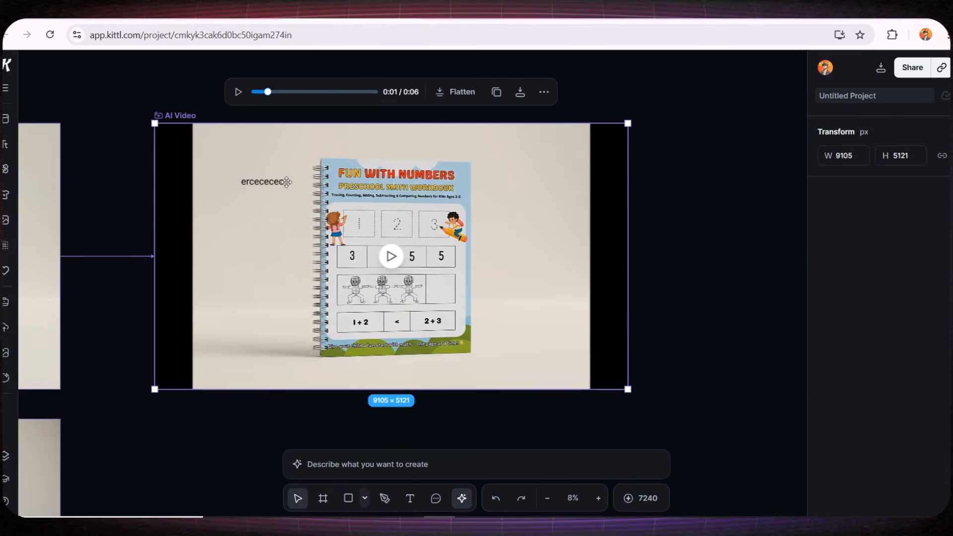
drag(286, 181, 273, 153)
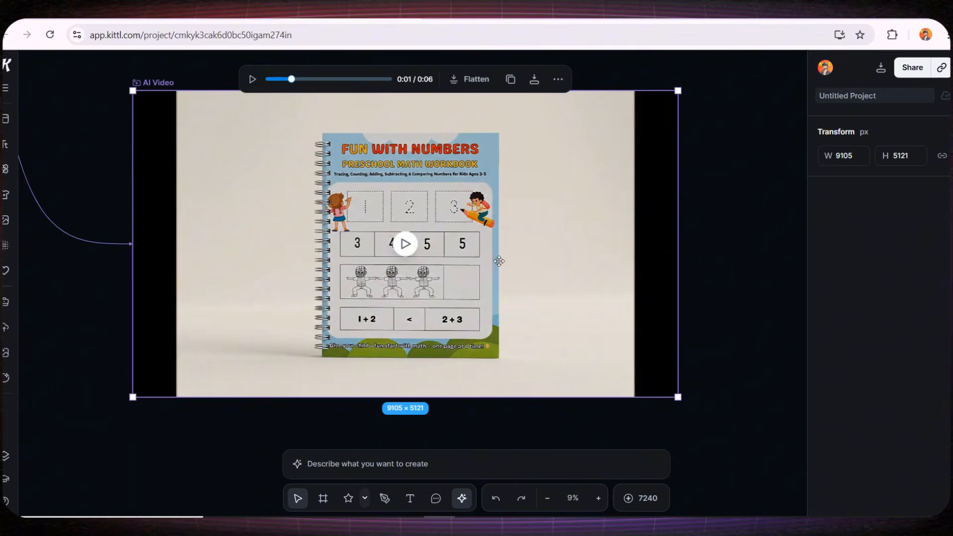
Draw a new blank landscape artboard, 10800 × 6365 px, in the empty canvas area below the AI video.
scroll(461, 266, down, 3)
drag(199, 327, 271, 330)
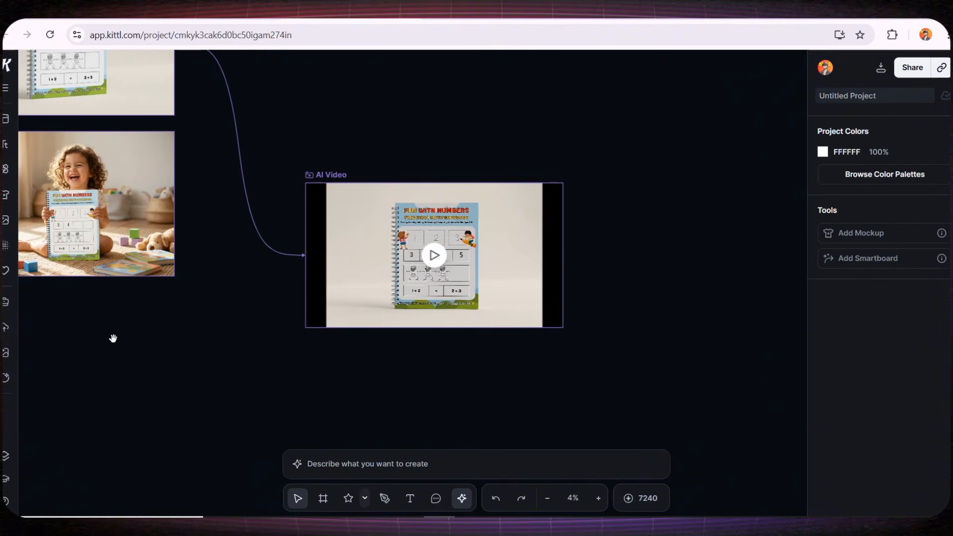
drag(113, 339, 322, 425)
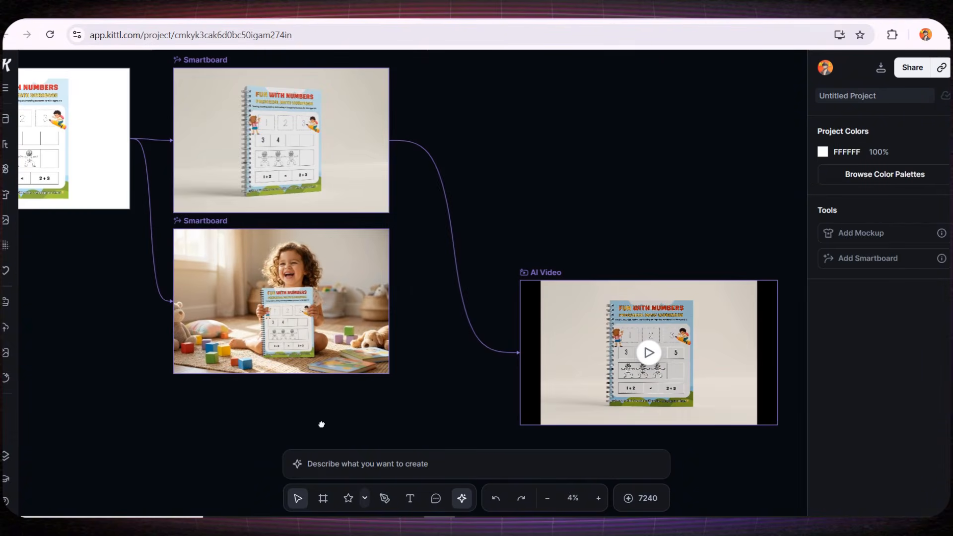
scroll(322, 424, down, 3)
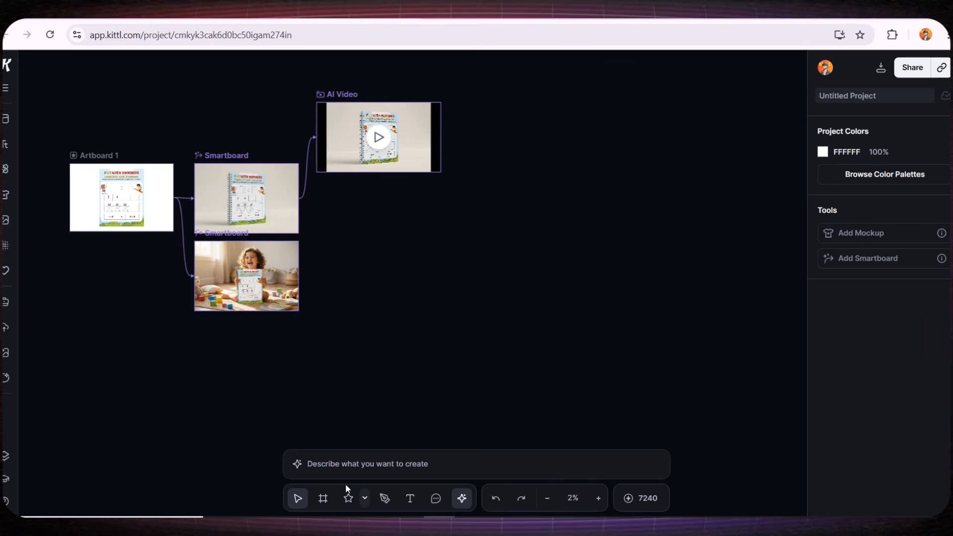
click(323, 499)
drag(436, 244, 654, 352)
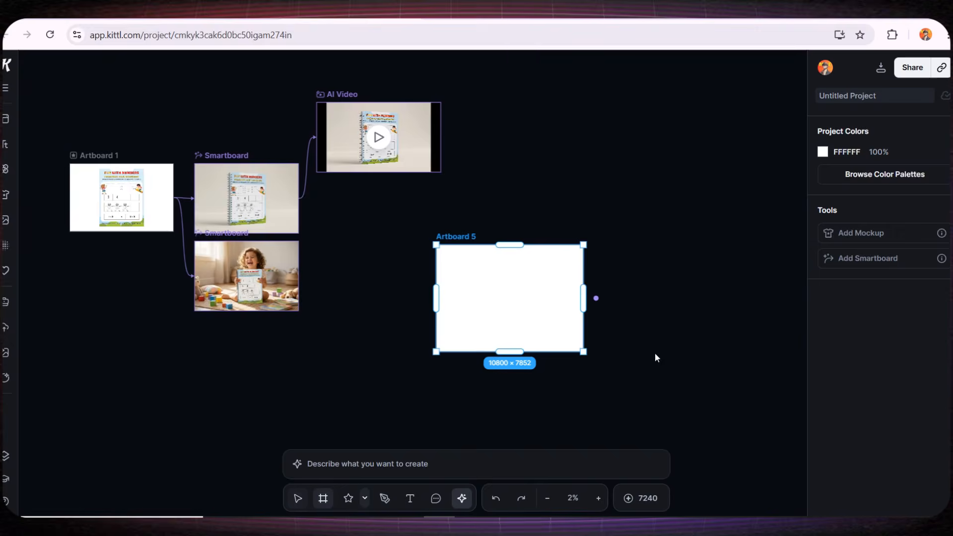
drag(586, 308, 681, 313)
drag(616, 312, 477, 326)
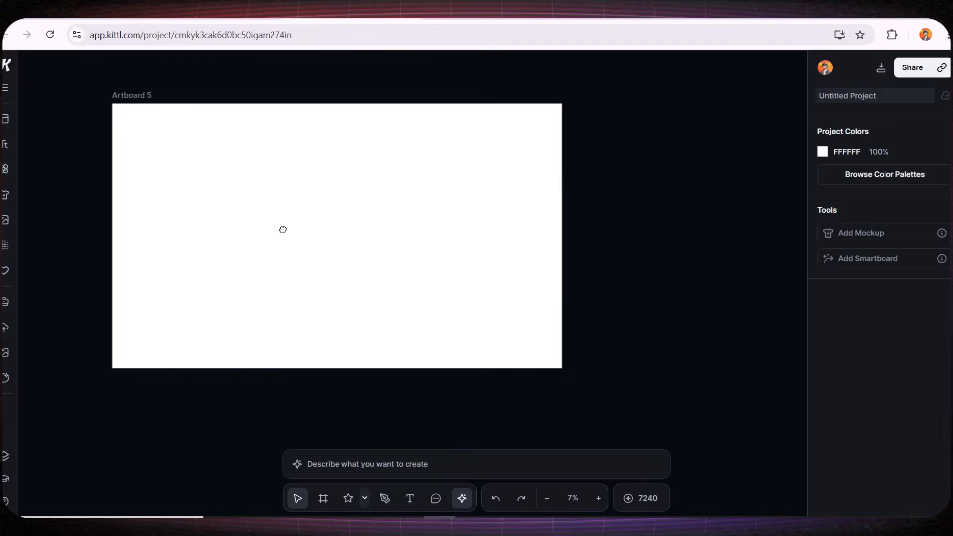
drag(283, 230, 331, 234)
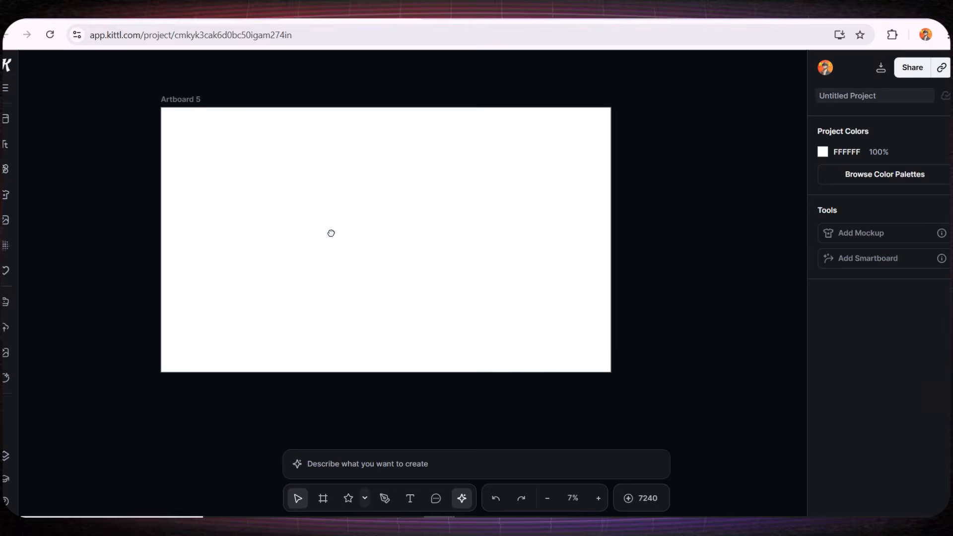
Place the uploaded "Trace the numbers 11 - 20" and "Trace the numbers 1 - 10" pages side by side on the new artboard.
click(8, 329)
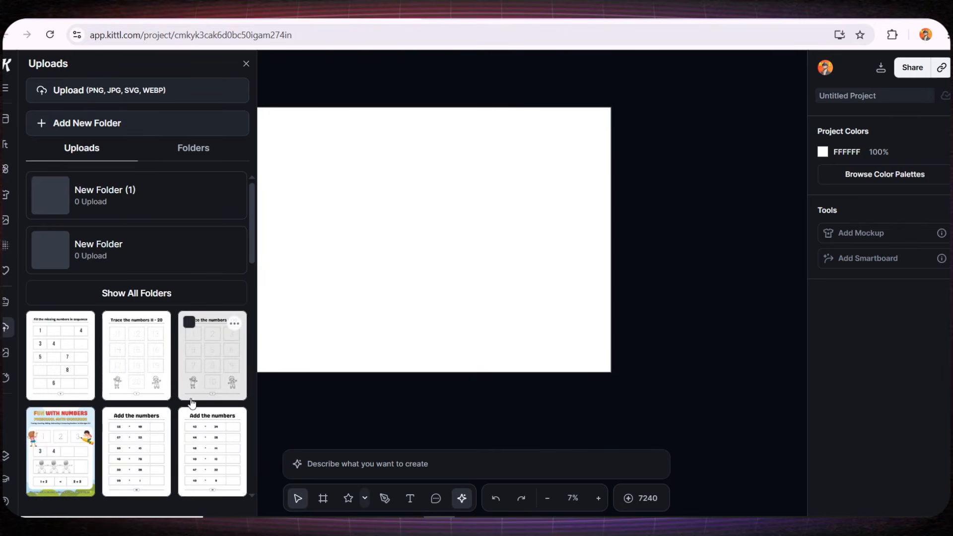
mouse_move(136, 356)
mouse_down()
mouse_move(387, 253)
mouse_move(343, 223)
mouse_up()
click(217, 364)
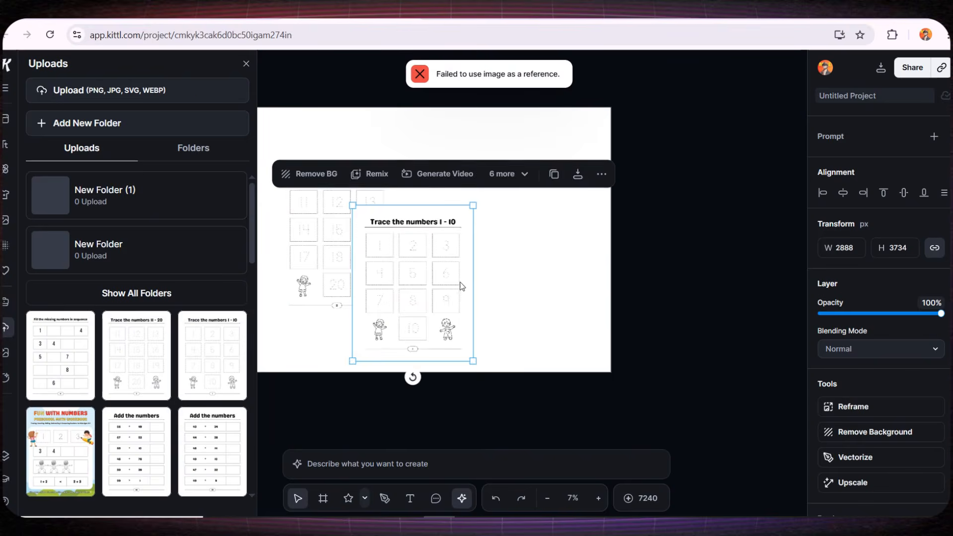
drag(407, 271, 463, 228)
Enlarge both tracing pages together and position them around the middle of the artboard.
shift+click(362, 272)
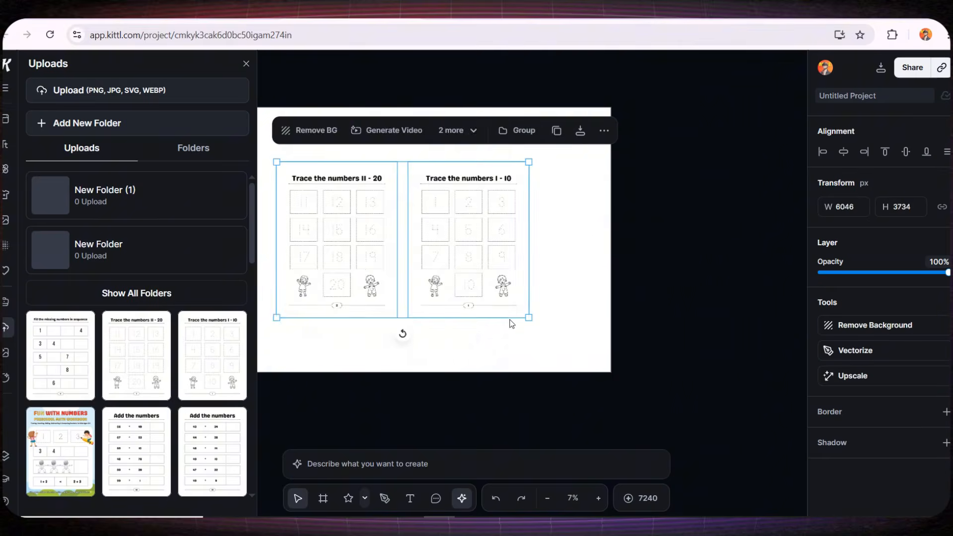
drag(530, 320, 588, 339)
drag(493, 299, 483, 283)
drag(425, 392, 461, 396)
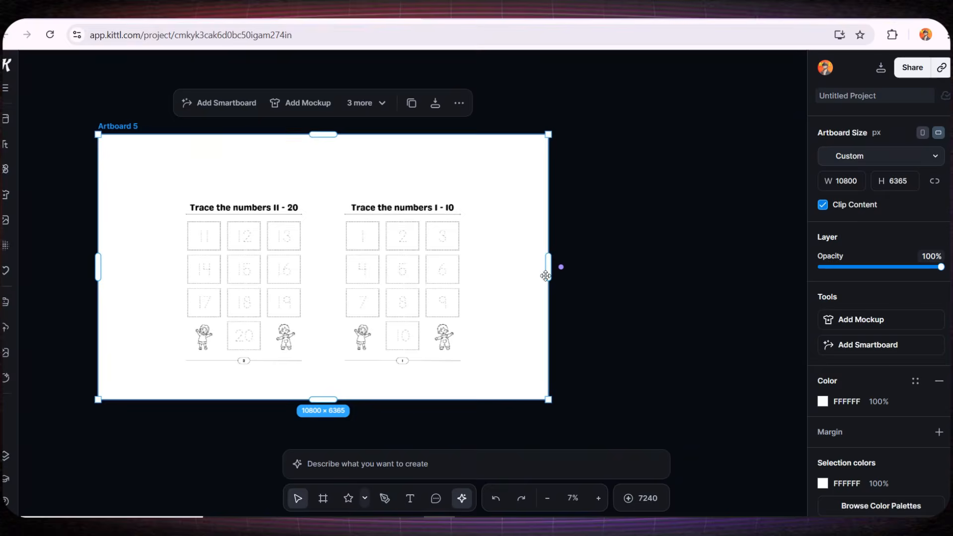
Connect an AI image smartboard to Artboard 5 and paste the prompt for an open book mockup showing two 8.5 x 11 inches interior pages.
click(561, 268)
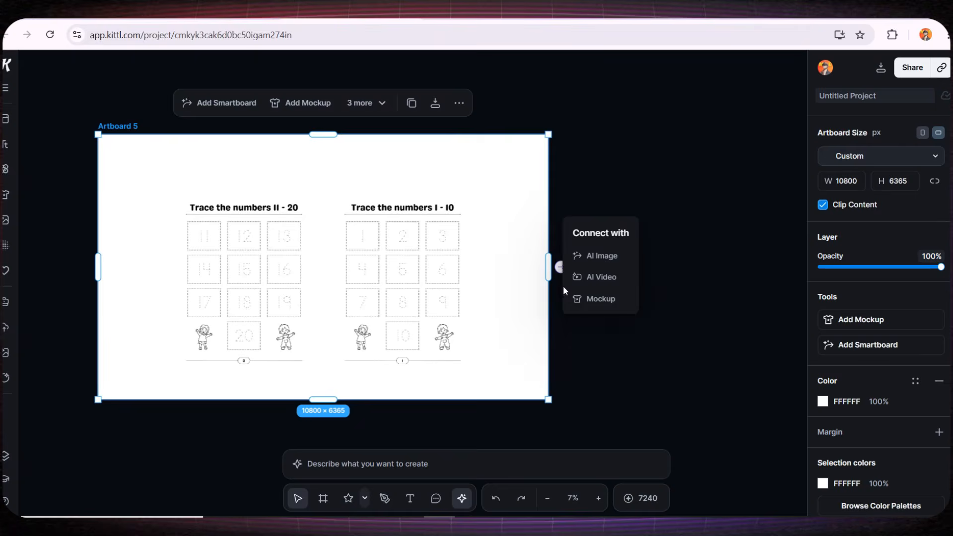
click(605, 256)
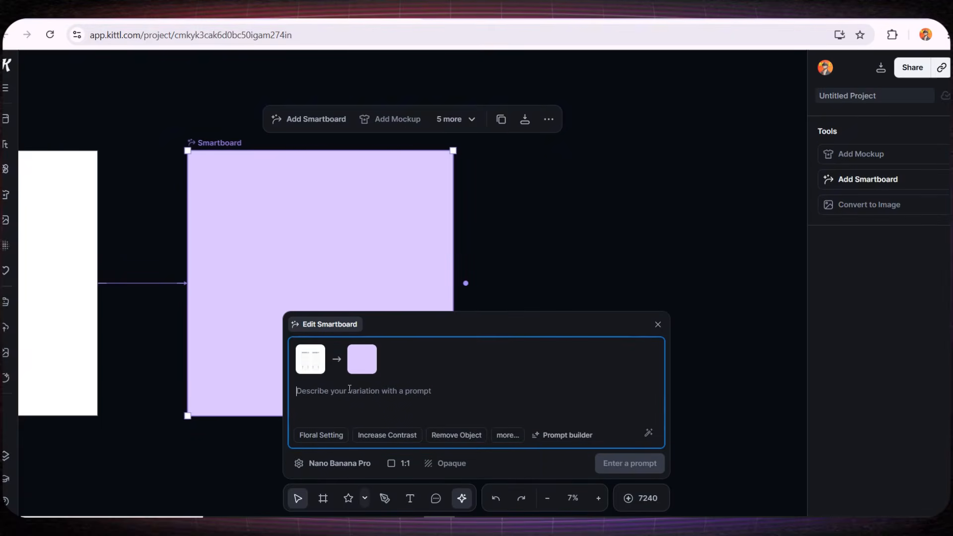
key(ctrl+v)
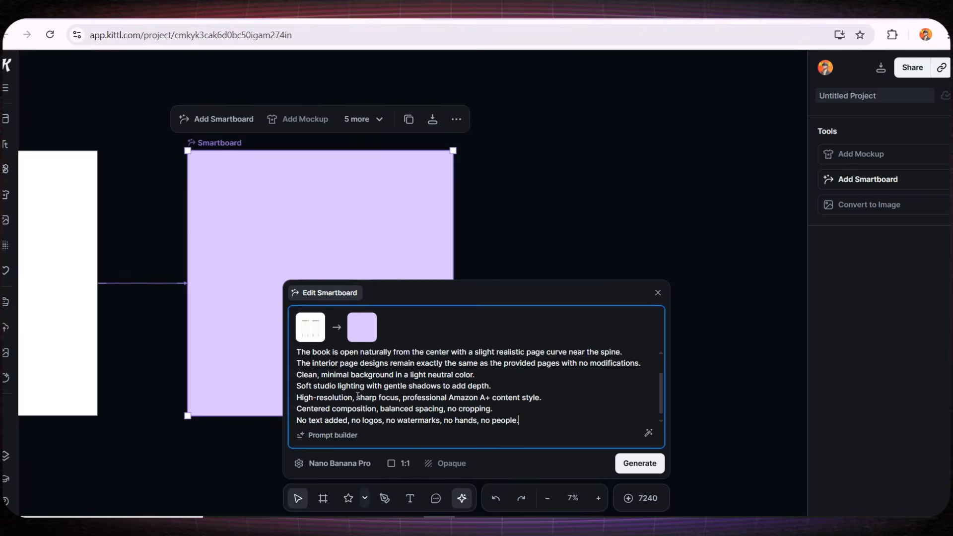
scroll(532, 395, down, 1)
Set the smartboard's aspect ratio to 3:2 and generate the open book mockup.
click(399, 463)
click(416, 304)
scroll(483, 355, up, 2)
drag(305, 360, 417, 397)
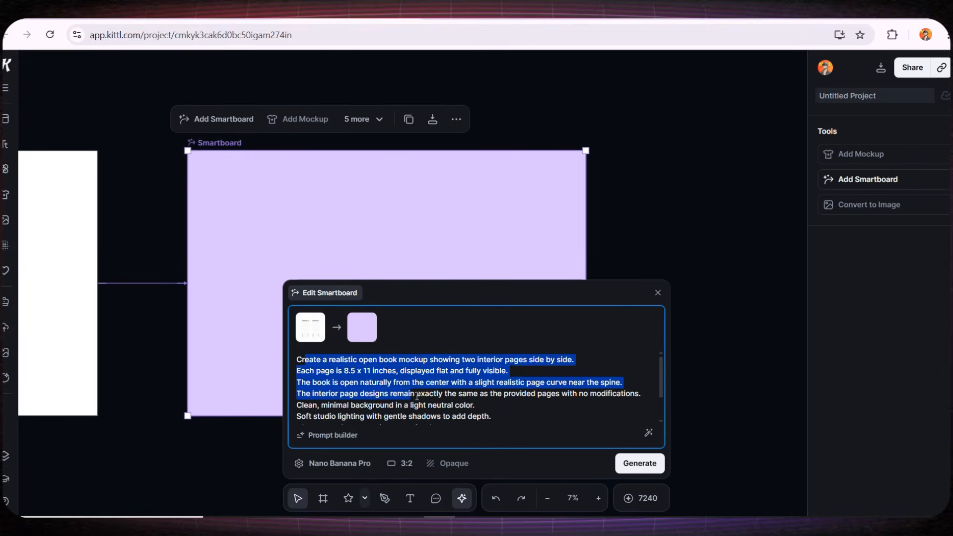
click(639, 460)
drag(170, 397, 313, 348)
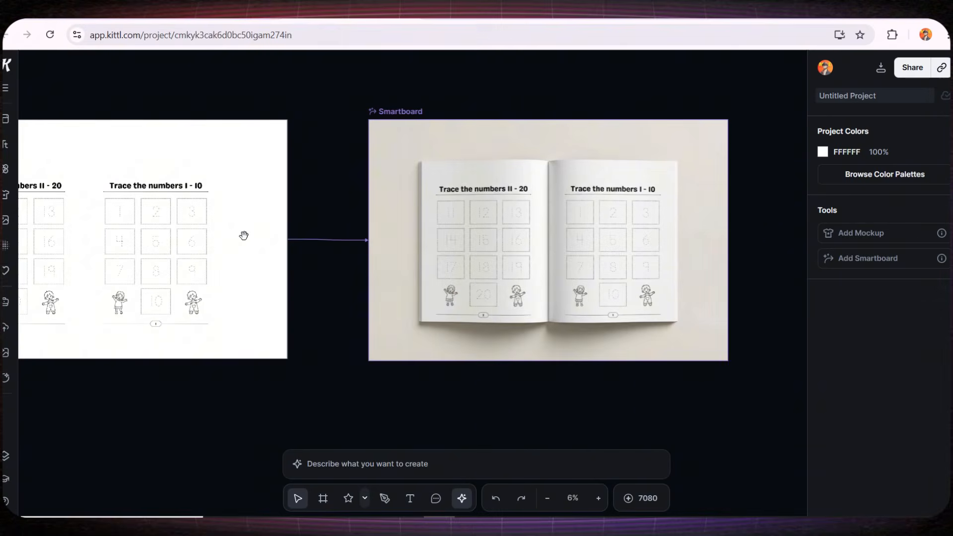
Examine the generated open book mockup, checking both tracing pages up close and as a whole.
scroll(624, 215, up, 5)
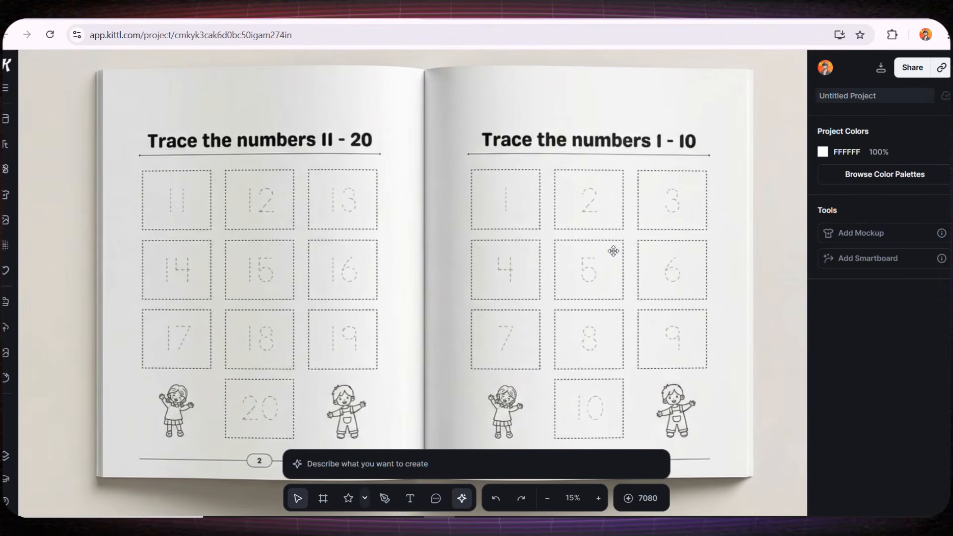
scroll(614, 251, down, 3)
scroll(624, 281, down, 5)
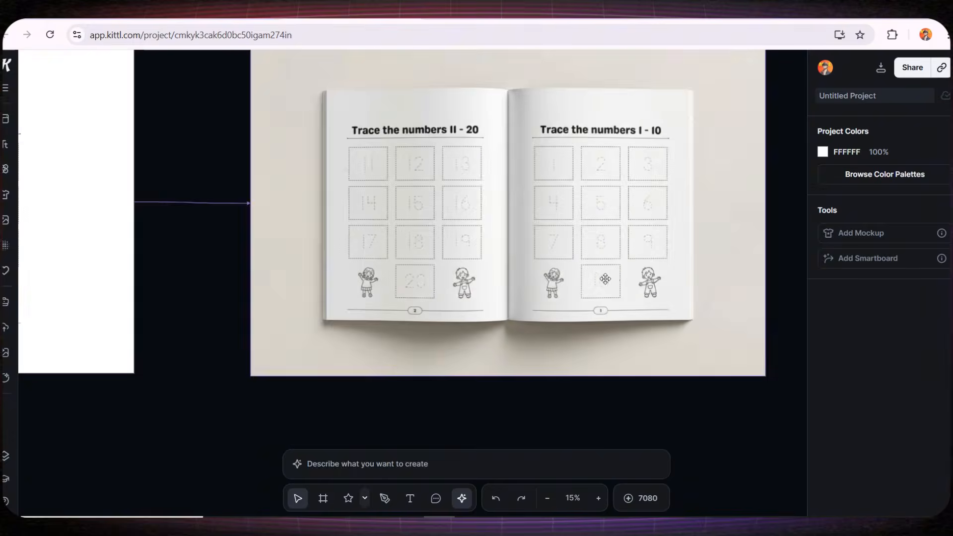
click(309, 253)
Connect another AI image smartboard to Artboard 5 and set its aspect ratio to 3:2.
click(136, 163)
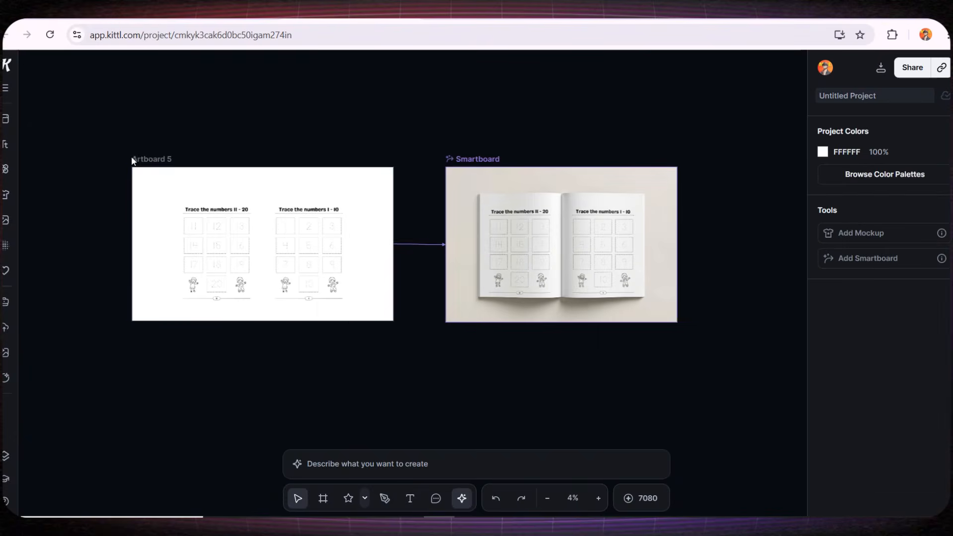
click(153, 157)
click(406, 244)
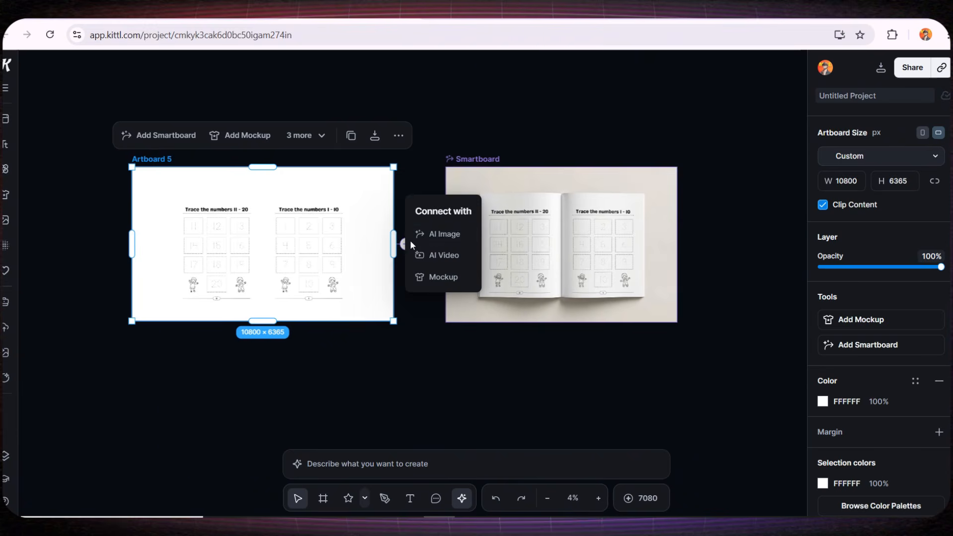
click(422, 234)
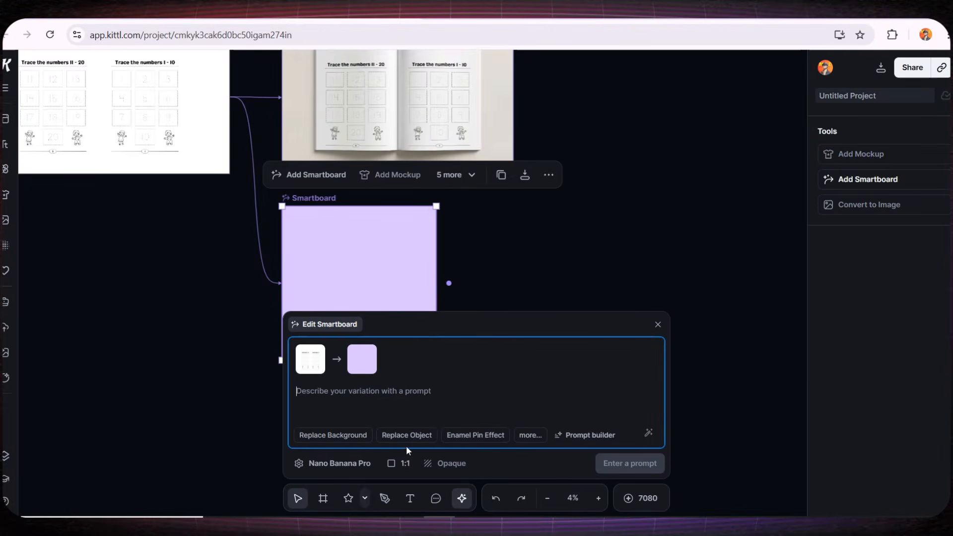
click(403, 463)
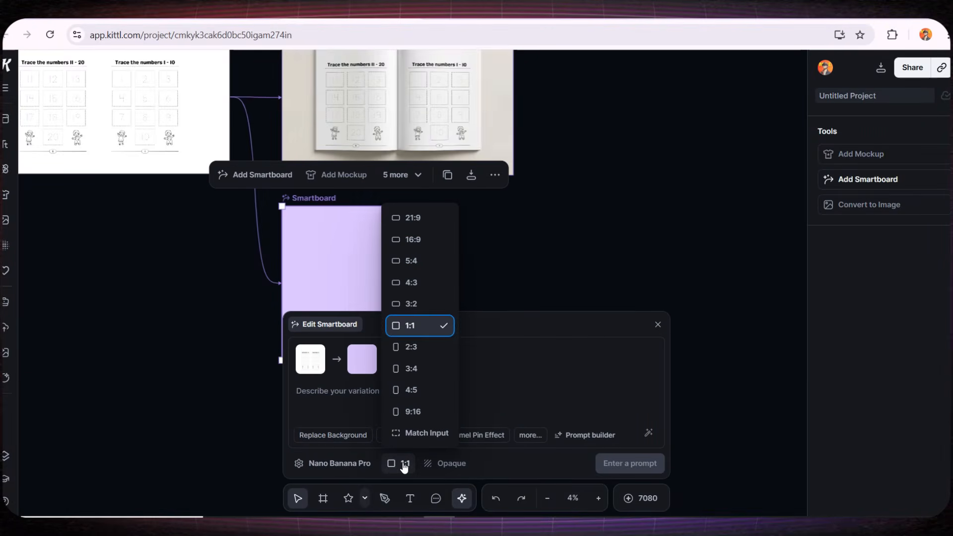
click(420, 302)
Paste the prompt for a realistic open book mockup with a soft, child-friendly pastel background and generate the image.
click(408, 396)
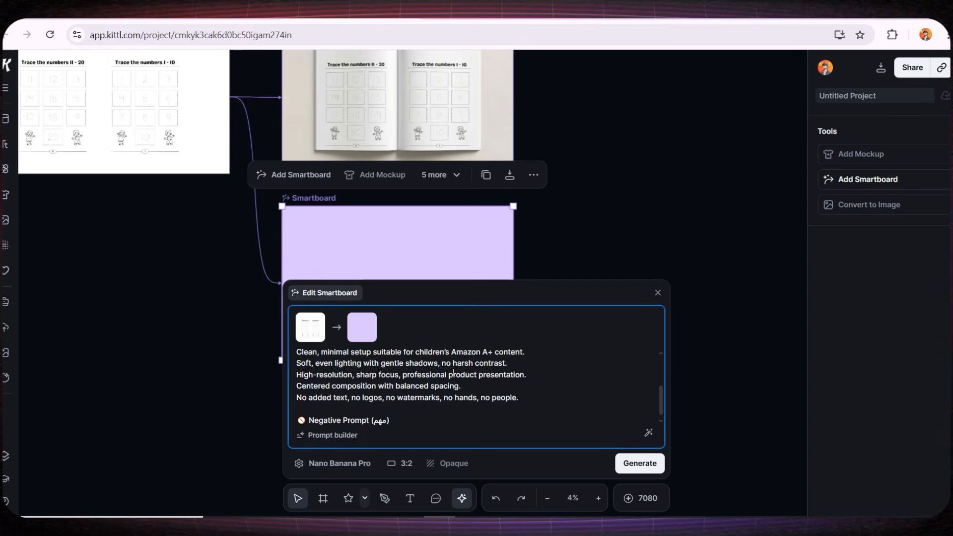
scroll(453, 372, up, 5)
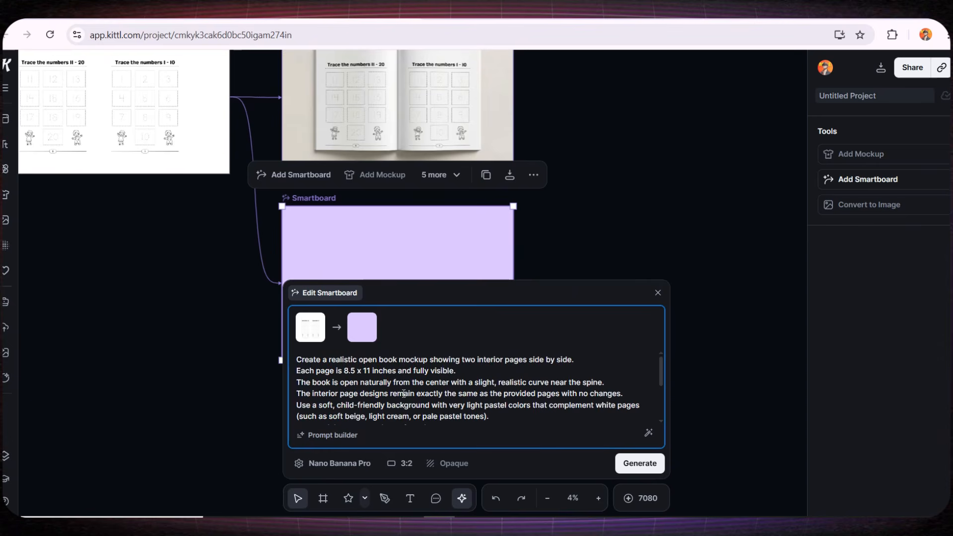
click(635, 464)
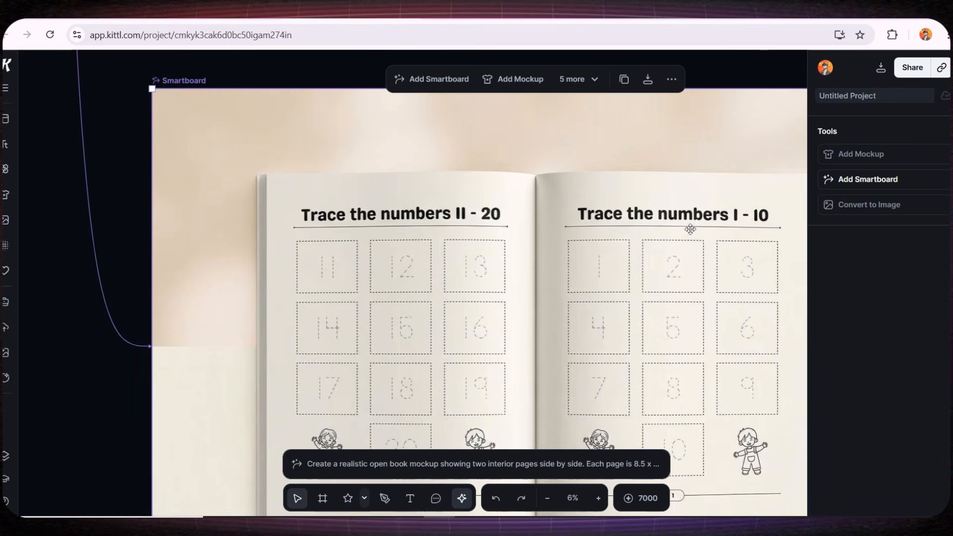
Add the Vibrant Music title pair from the text designs to the beige open book mockup.
scroll(612, 267, down, 5)
drag(614, 311, 500, 294)
scroll(492, 262, up, 2)
click(6, 144)
scroll(134, 248, down, 5)
click(224, 276)
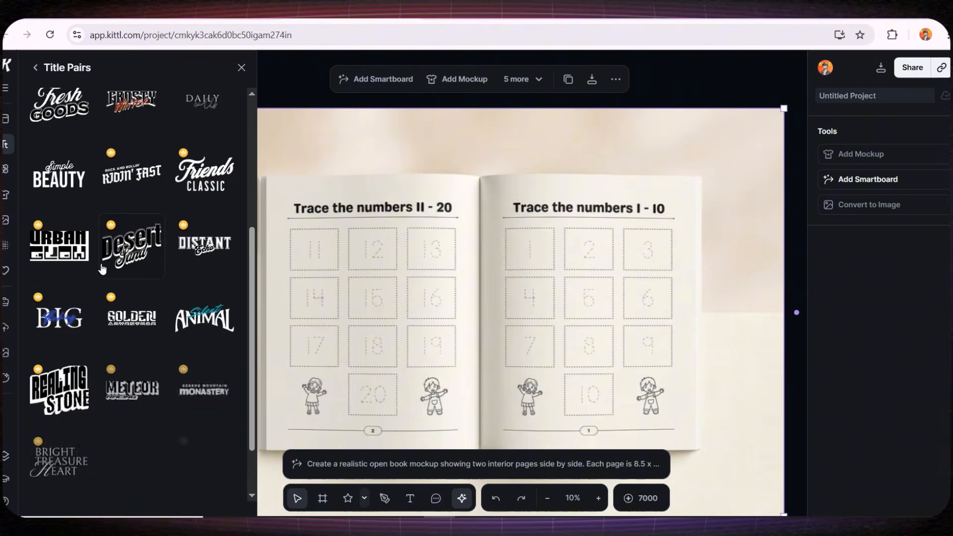
scroll(195, 281, down, 5)
scroll(195, 282, down, 5)
scroll(195, 281, up, 3)
click(204, 145)
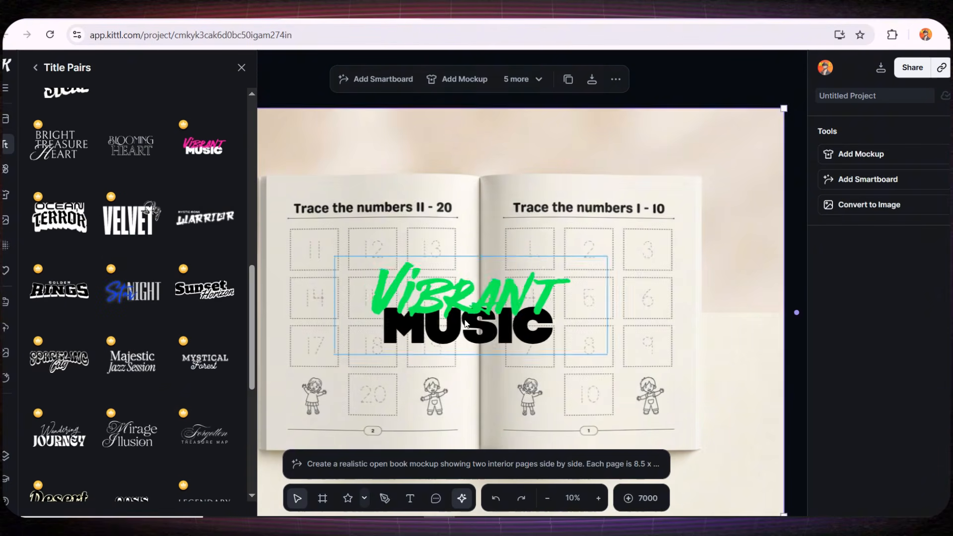
Delete the title's "Vibrant" part, move "MUSIC" above the book, and replace its text with "LEARN TO WRITE NUMBERS 1–100".
drag(472, 302, 439, 191)
key(Delete)
drag(436, 231, 397, 154)
double_click(397, 154)
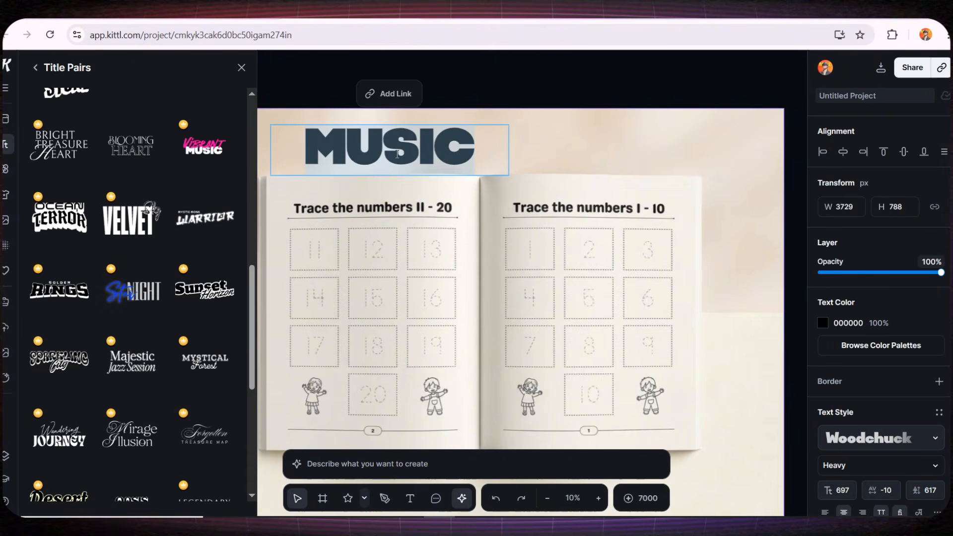
text(LEARN TO WRITE NUMBERS 1–100)
key(Escape)
Resize the heading to a font size of about 464 and centre it in the space above the open book.
drag(511, 217, 776, 184)
scroll(741, 221, down, 3)
mouse_move(657, 170)
mouse_down()
mouse_move(608, 166)
mouse_move(619, 173)
mouse_up()
scroll(839, 258, down, 2)
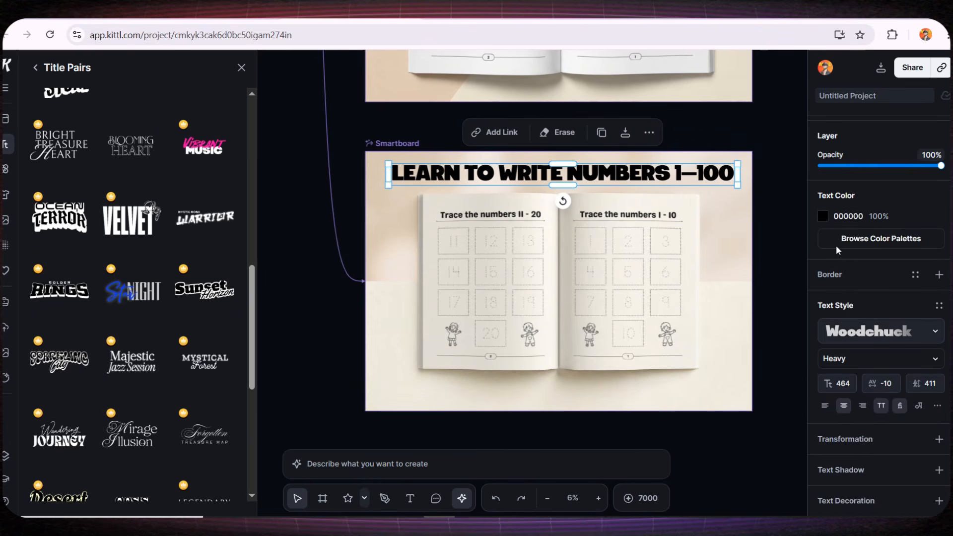
Pick a different text colour for the heading above the open book.
click(822, 217)
drag(757, 288, 813, 249)
click(856, 276)
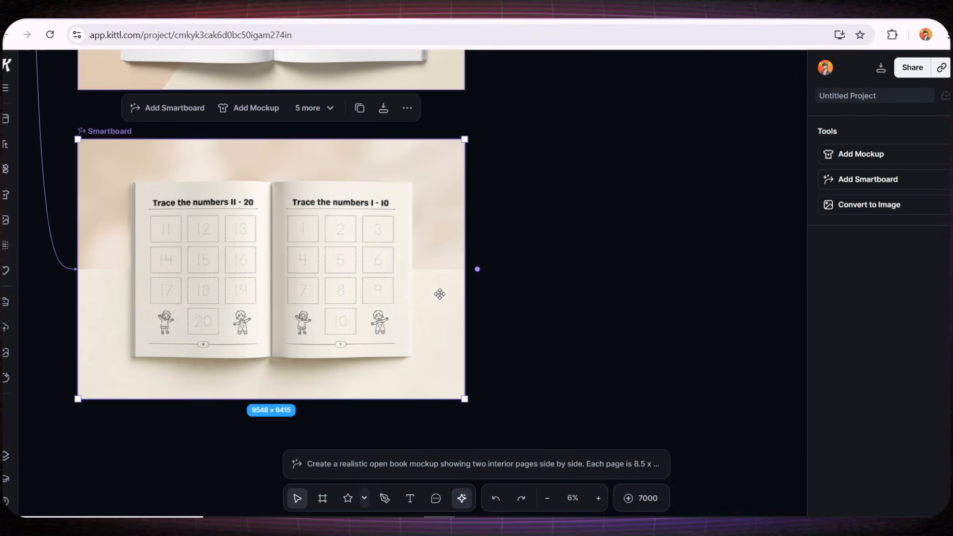
Connect an AI video to the beige open book mockup, paste the 8-second page flip prompt with three page turns, and generate it.
click(478, 271)
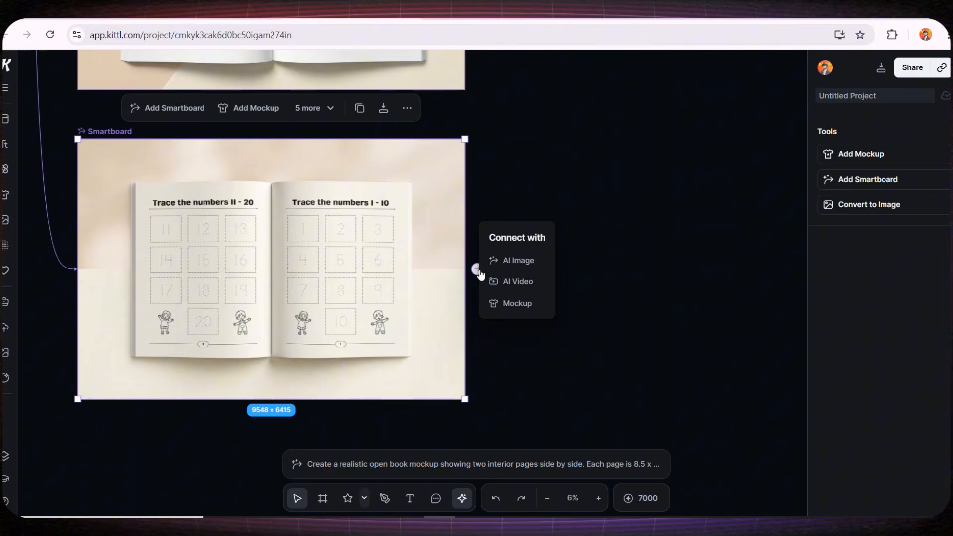
click(518, 281)
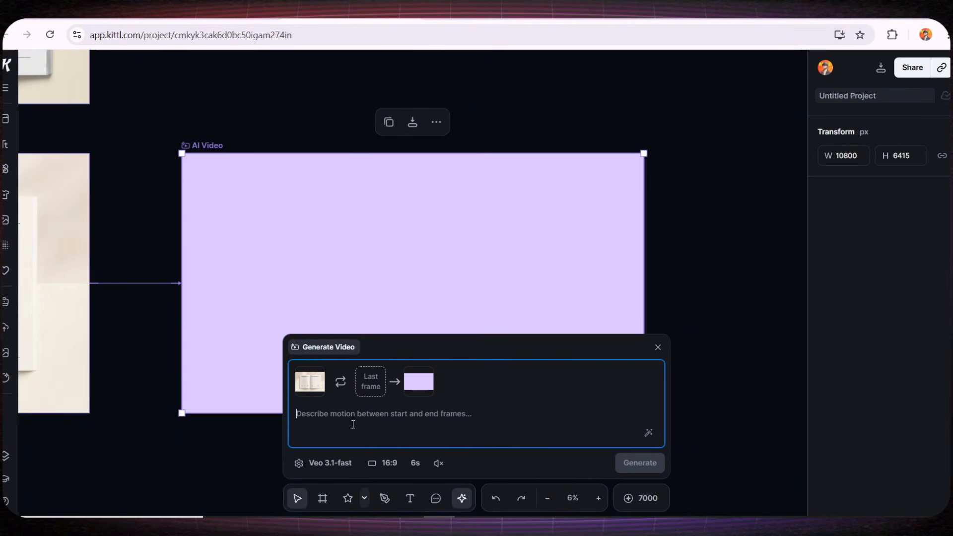
text(Create an 8-second realistic product video using the provided open book image as the reference. The book remains open and centered on the screen. Animate a gentle, realistic page flip sequence showing three pages turning one after another. Each page turn is slow and smooth, with natural paper movement and slight curvature. The interior page designs remain unchanged and clearly visible during each page turn. Child-friendly, clean presentation suitable for Amazon A+ content. Soft, even lighting with consistent shadows and no flicker. Camera remains completely static. Smooth, realistic motion with no distortion. No text, no logos, no watermarks, no hands, no people, no scene changes.)
scroll(318, 390, up, 3)
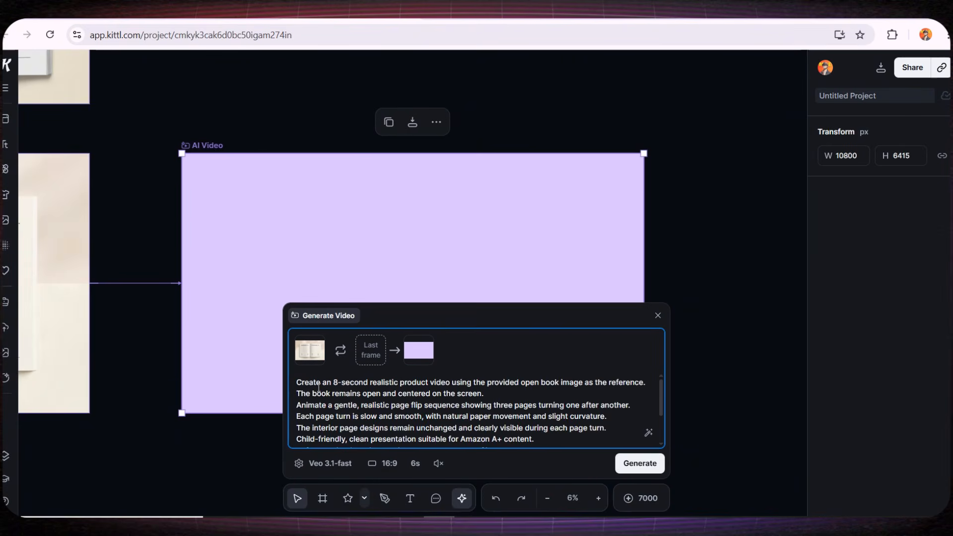
click(642, 469)
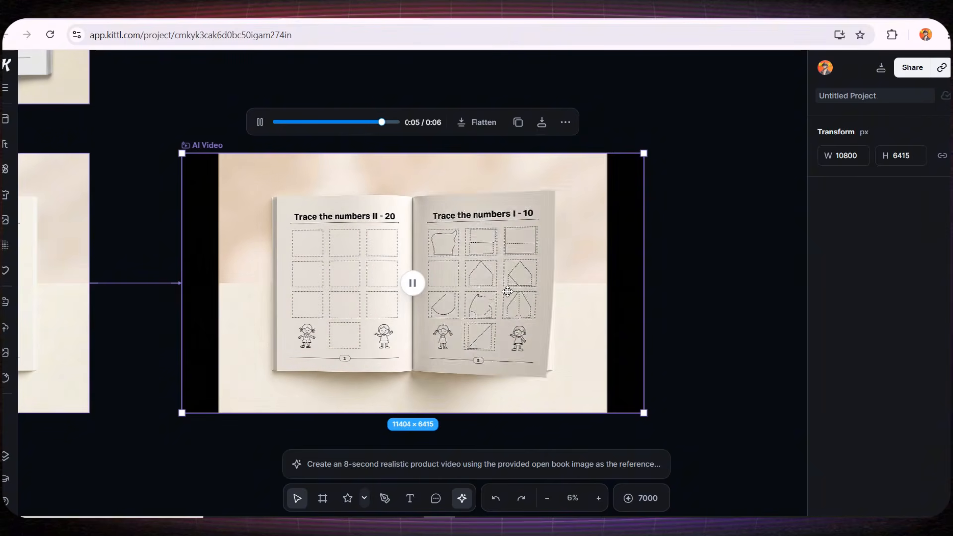
Pause the generated page flip video, compare it with its source mockup, and review all connected boards in the project.
click(417, 284)
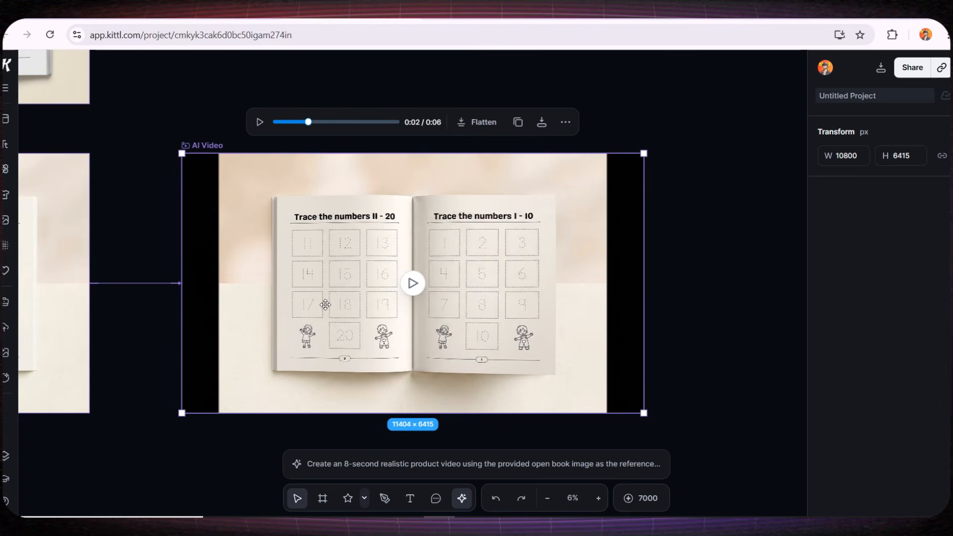
drag(190, 379, 357, 346)
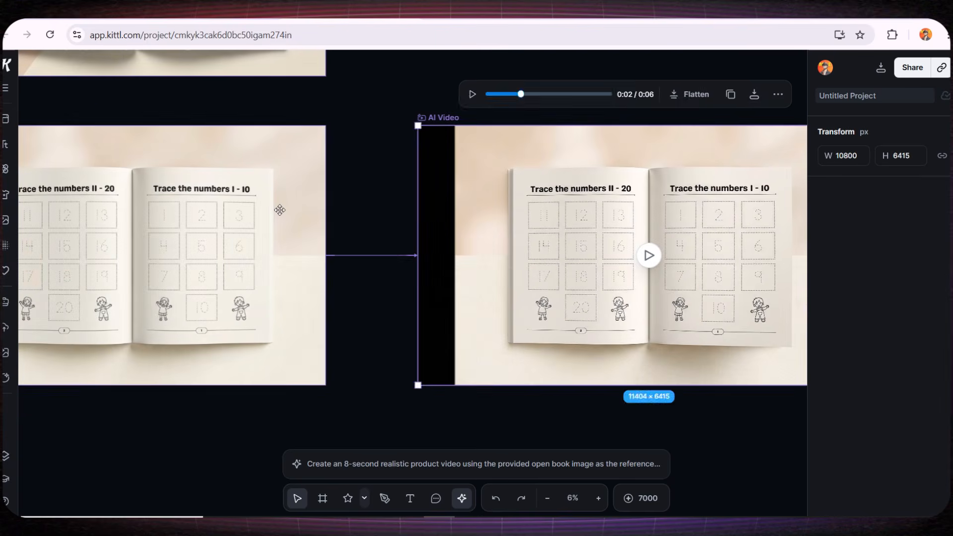
click(270, 144)
scroll(350, 256, down, 5)
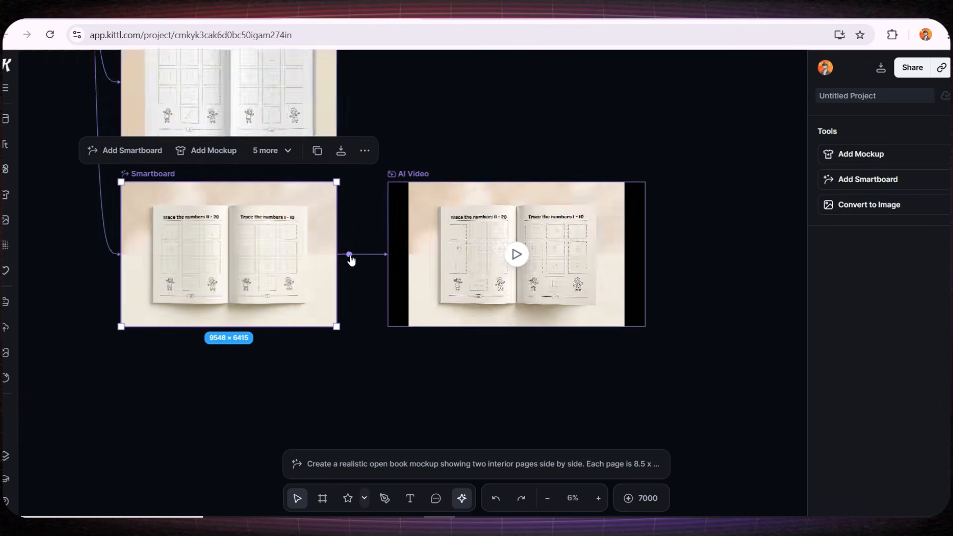
drag(91, 201, 149, 378)
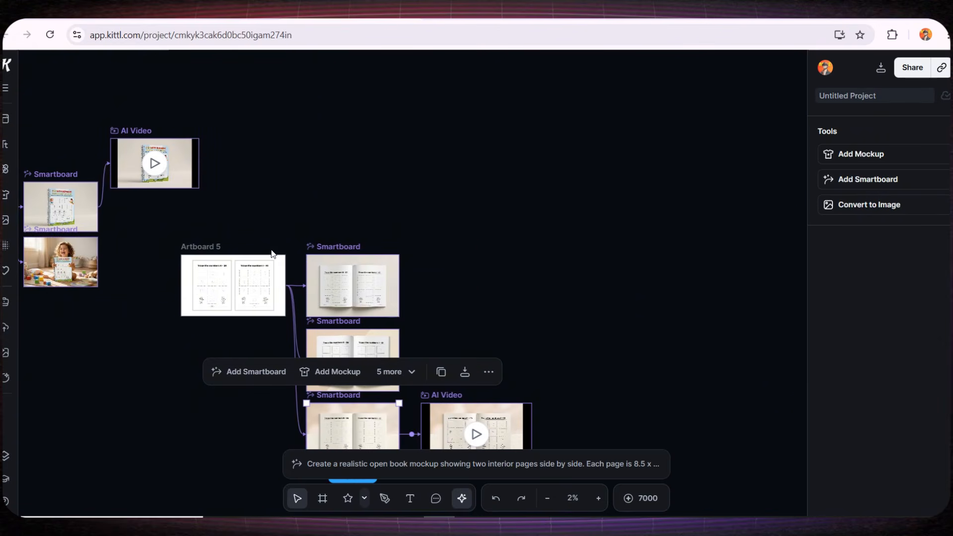